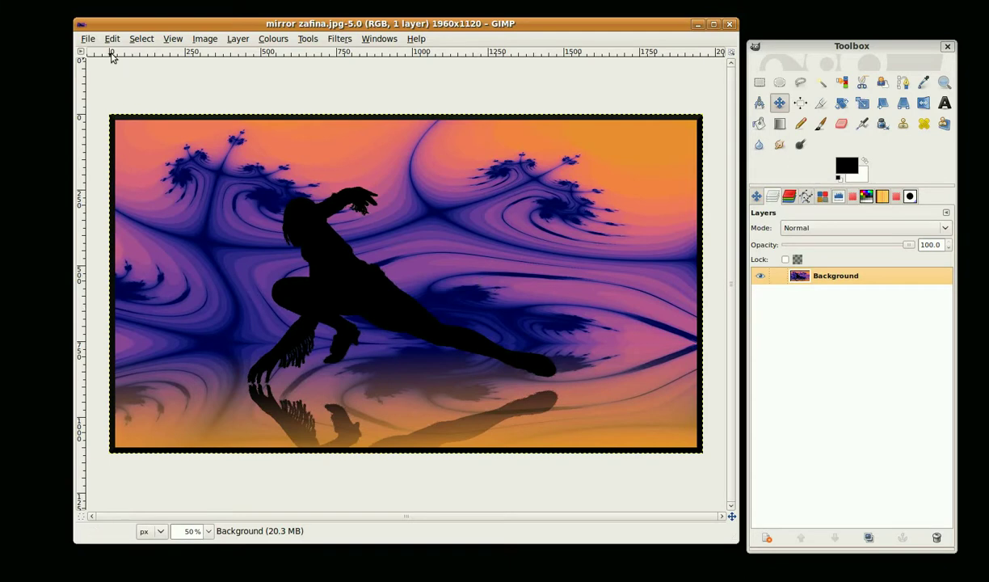
- Close the finished dancer example and create a new 1920x1080 image
left_click(88, 38)
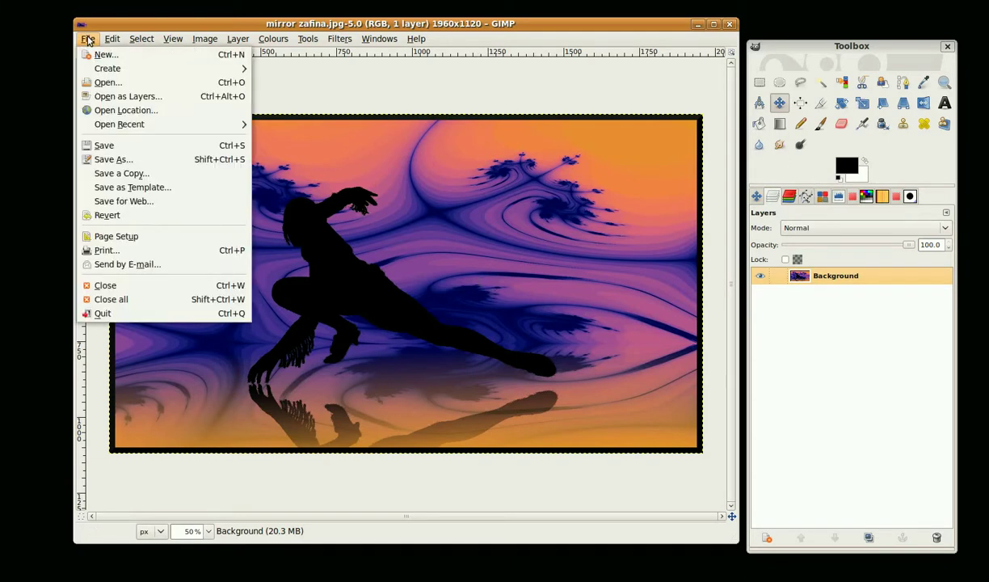
left_click(100, 292)
left_click(87, 39)
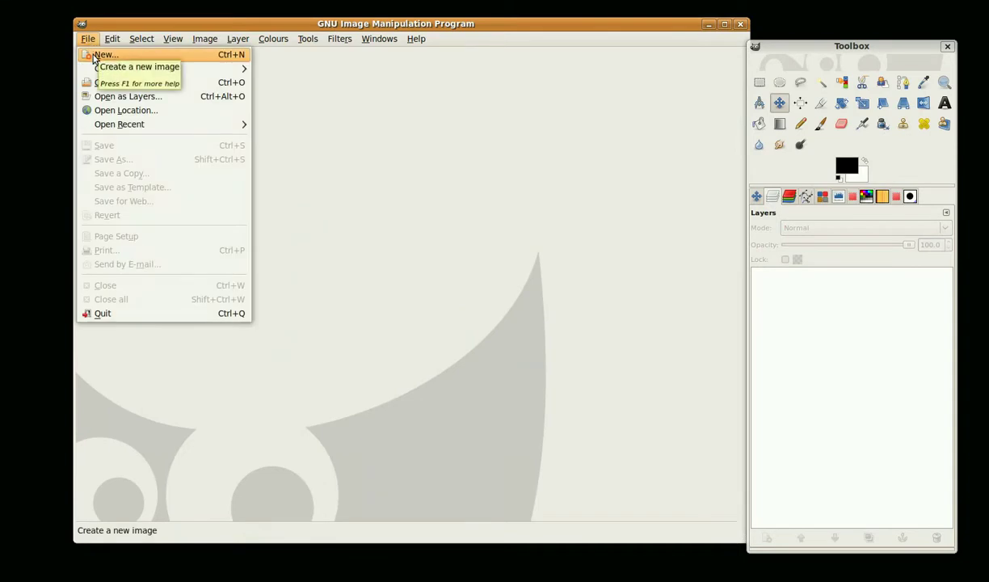
left_click(94, 58)
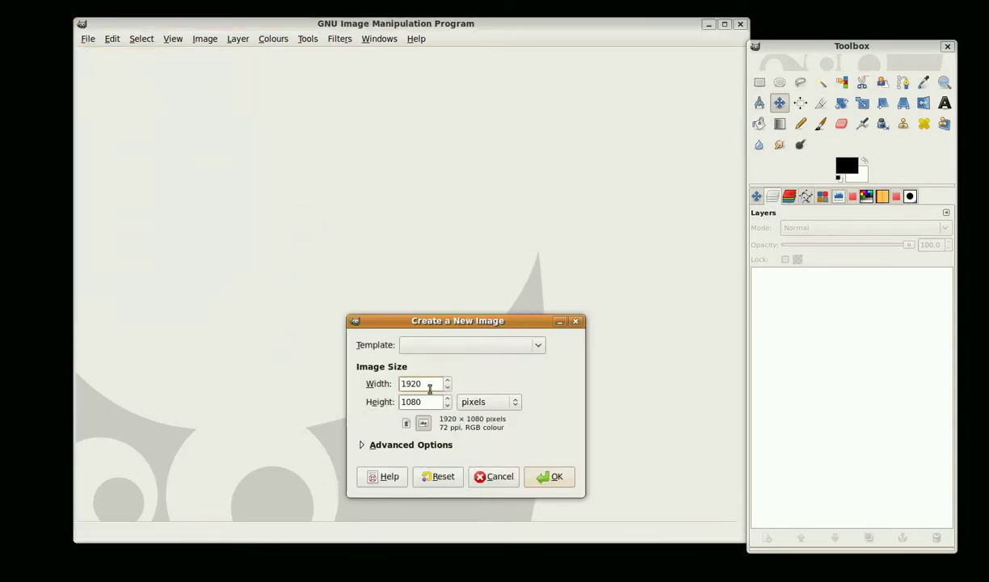
left_click(547, 476)
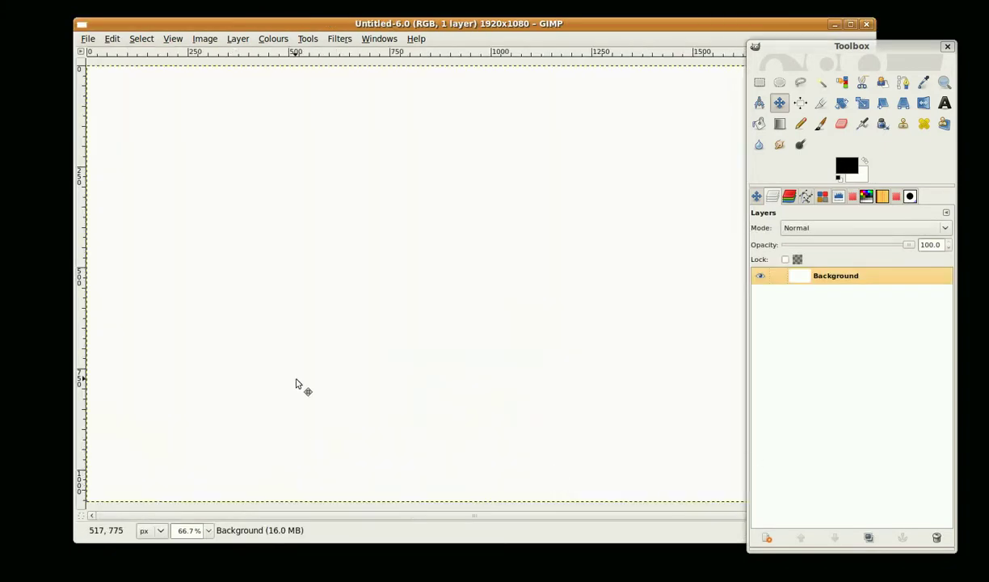
- Zoom out to 33.3% and shrink and reposition the image window
key("minus")
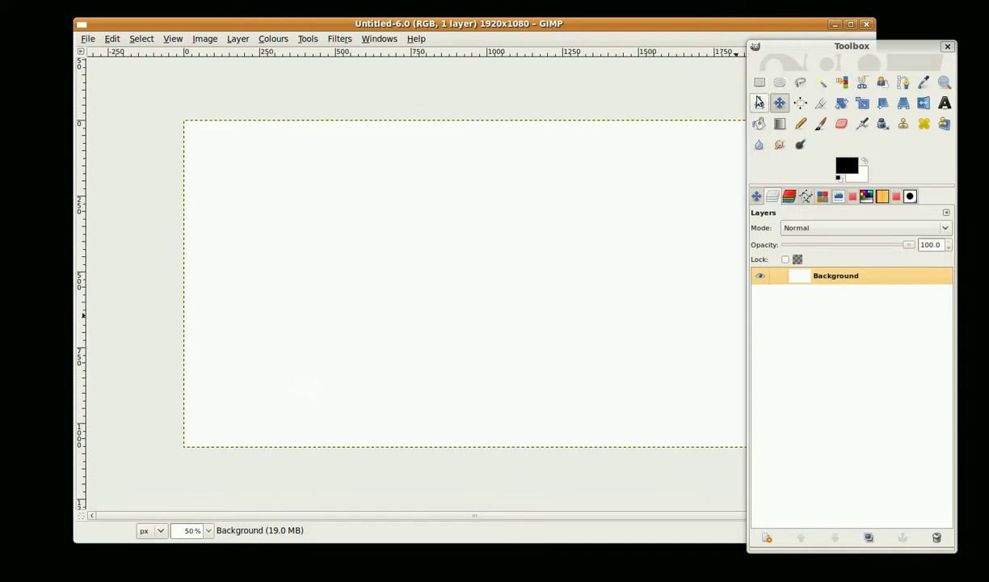
key("minus")
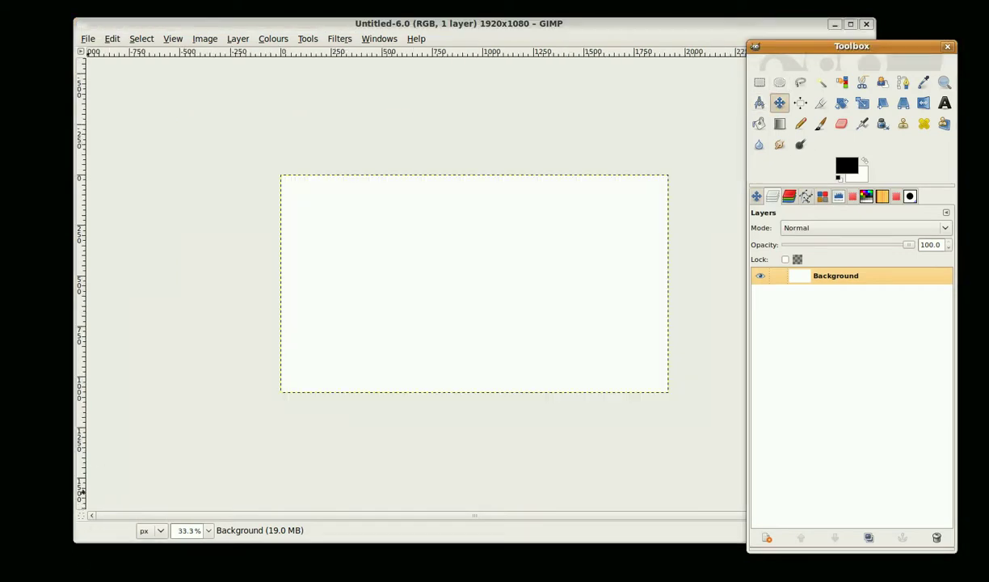
left_click_drag(75, 510, 259, 355)
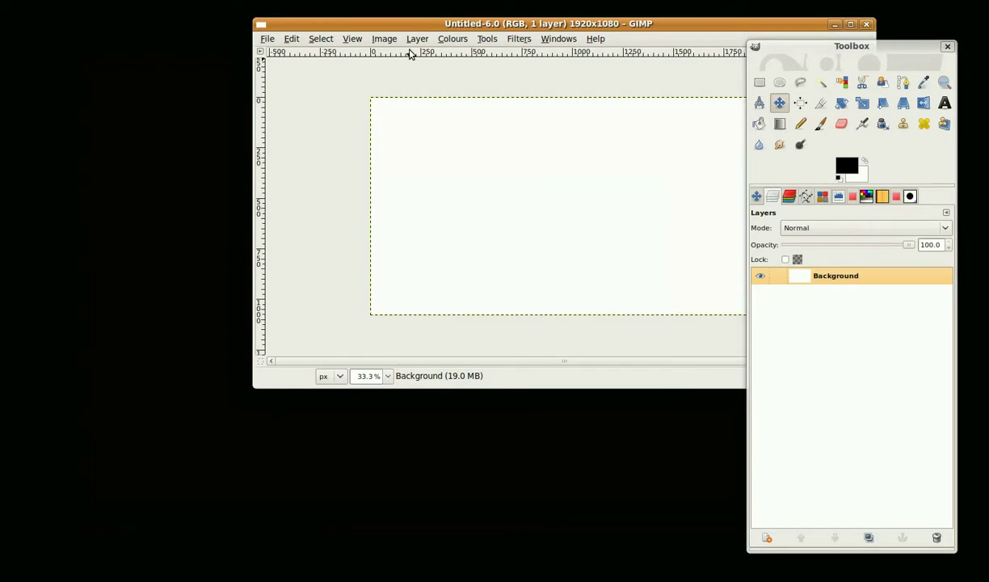
left_click_drag(409, 23, 236, 101)
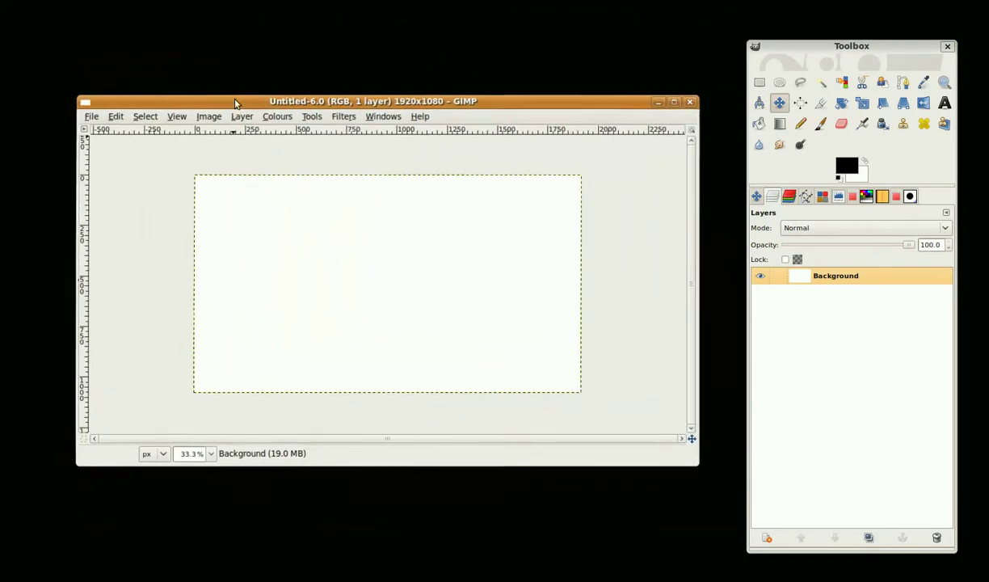
- Render the Beauty_of_Nature preset from Fractal Explorer across the whole Background layer
left_click(340, 118)
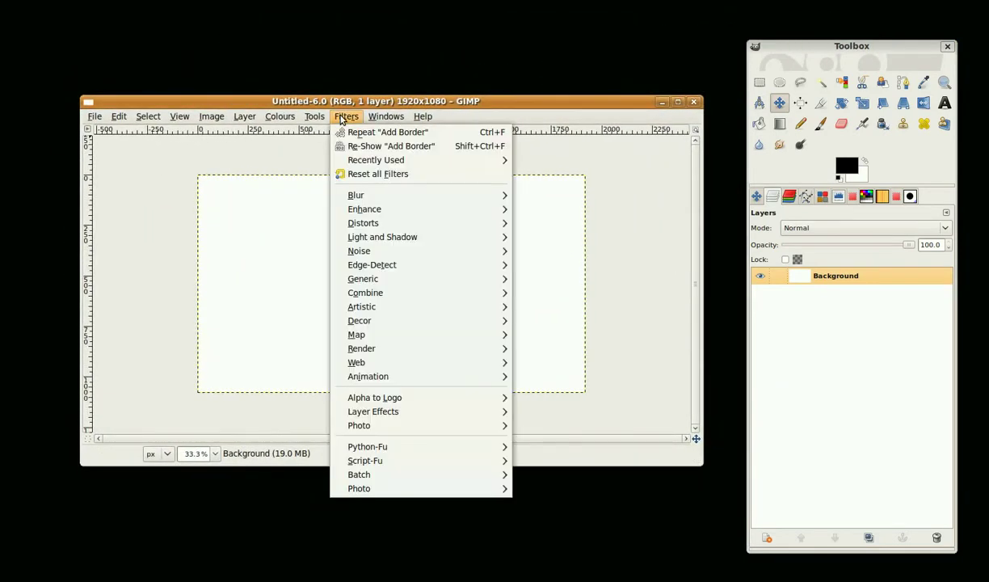
mouse_move(425, 348)
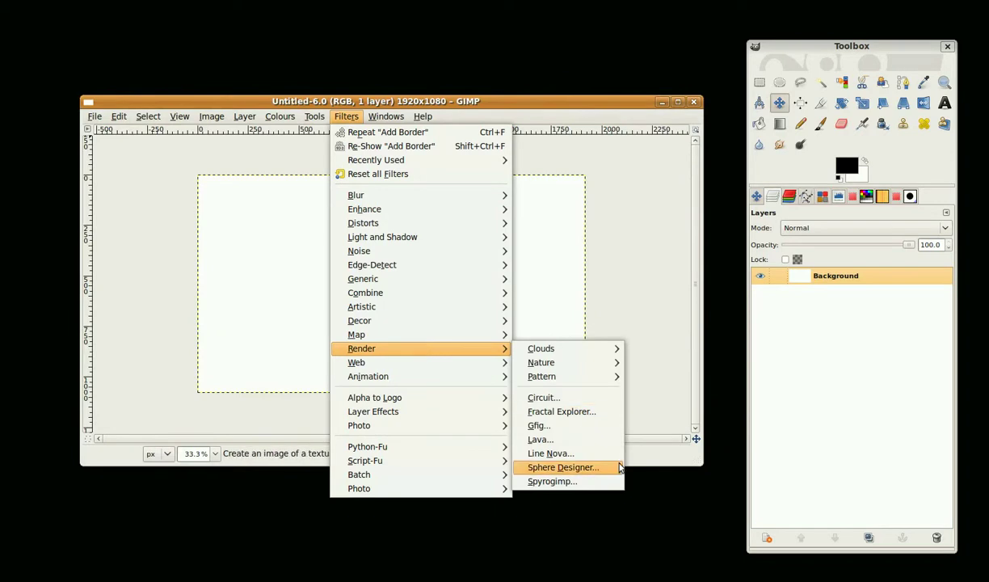
left_click(579, 414)
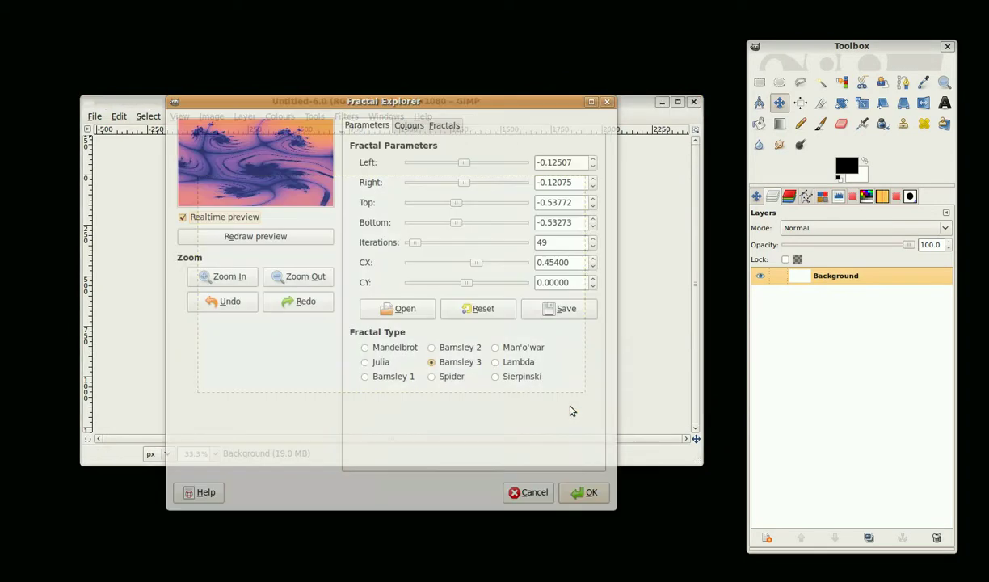
left_click(445, 127)
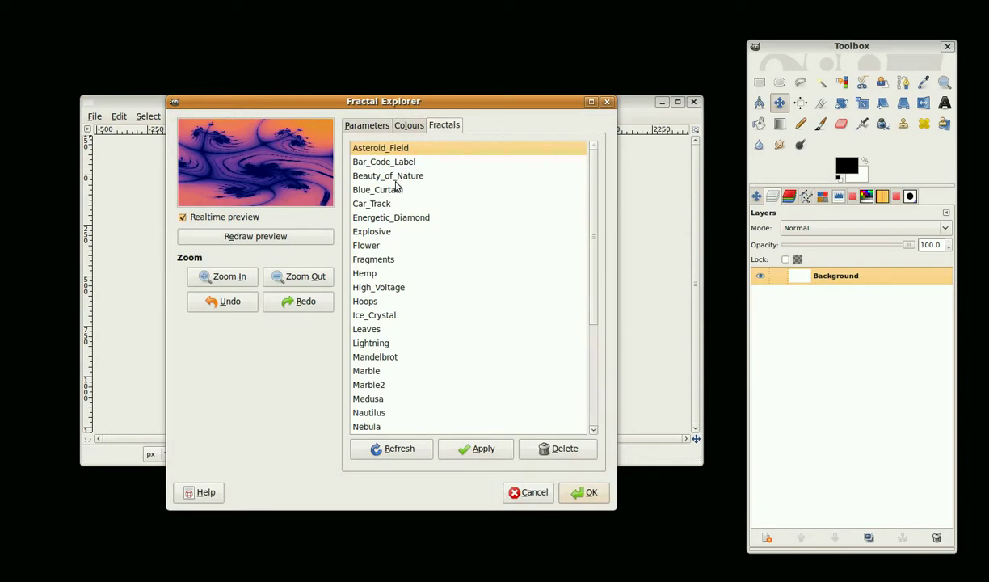
left_click(395, 177)
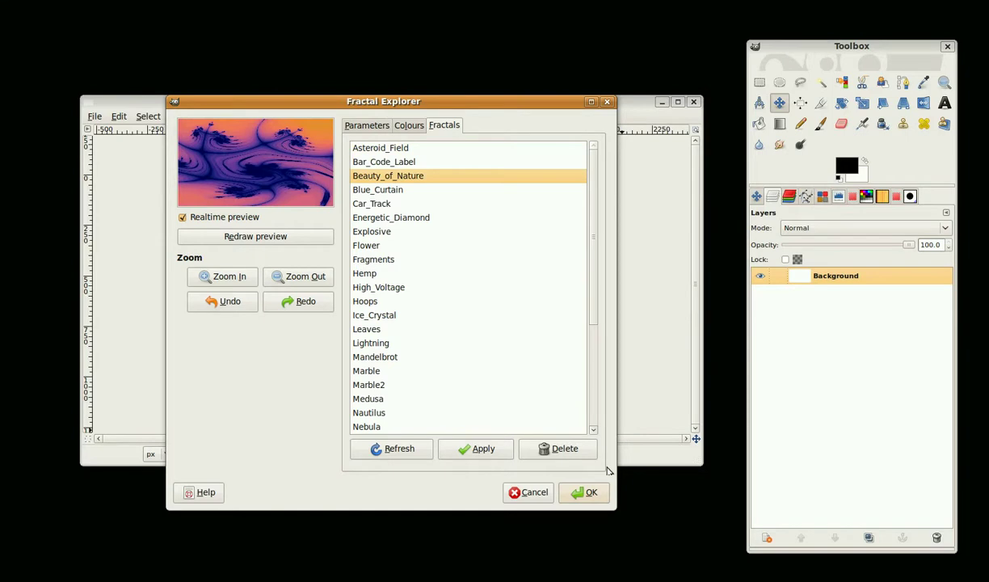
left_click(584, 492)
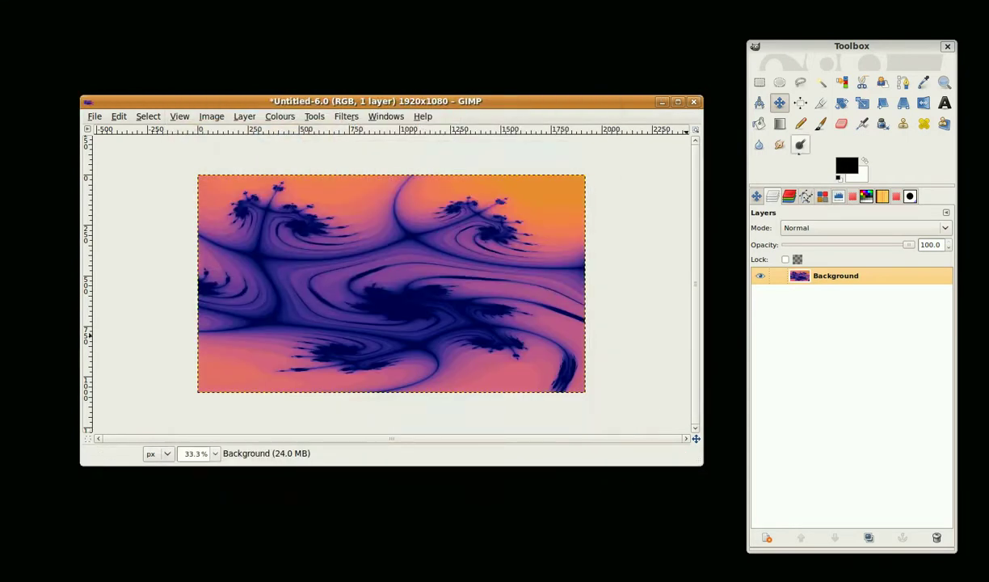
- Copy the top two thirds of the fractal and paste it as a new layer
left_click(760, 81)
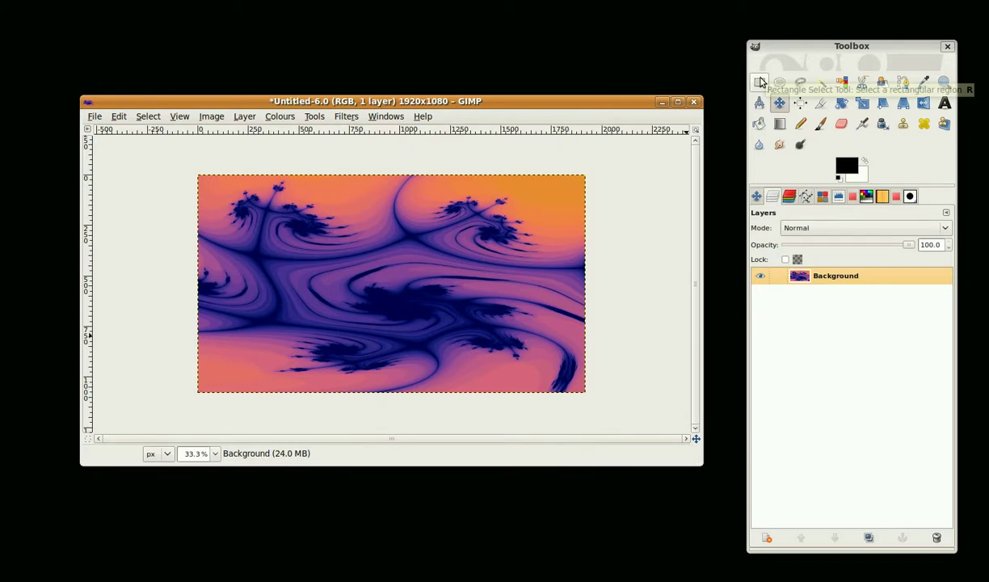
left_click_drag(177, 166, 600, 322)
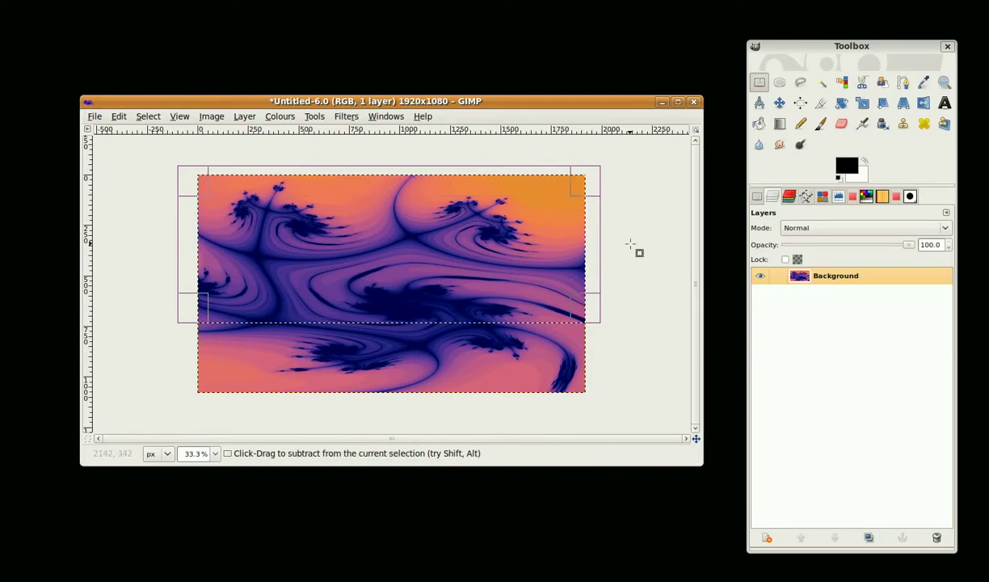
key("ctrl+c")
key("ctrl+v")
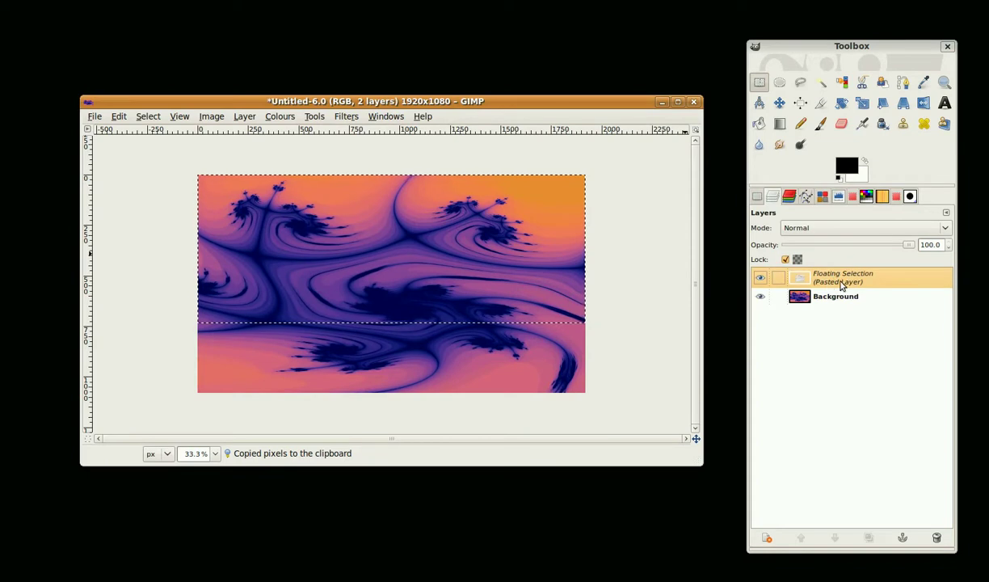
left_click(767, 537)
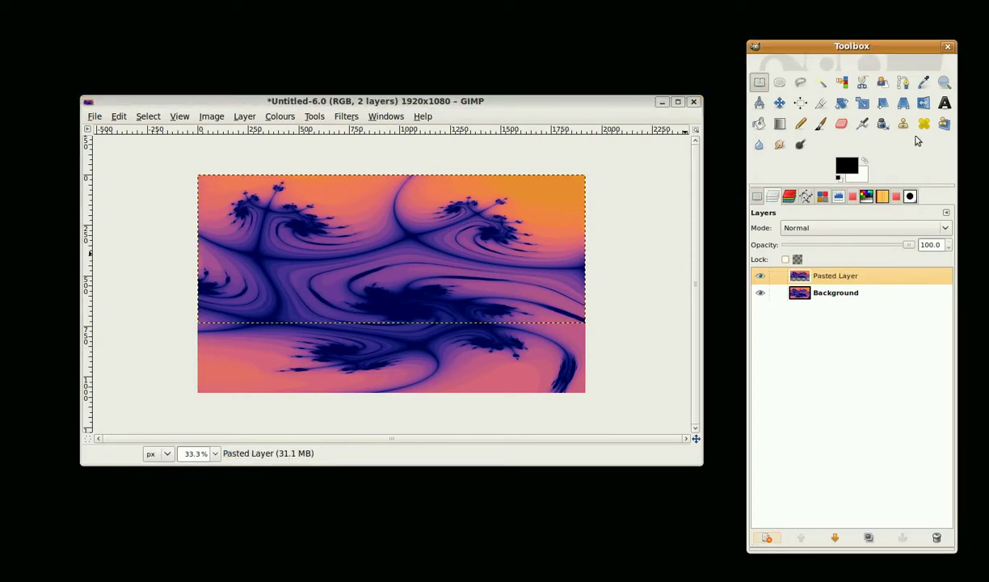
- Flip the Pasted Layer vertically
left_click(923, 103)
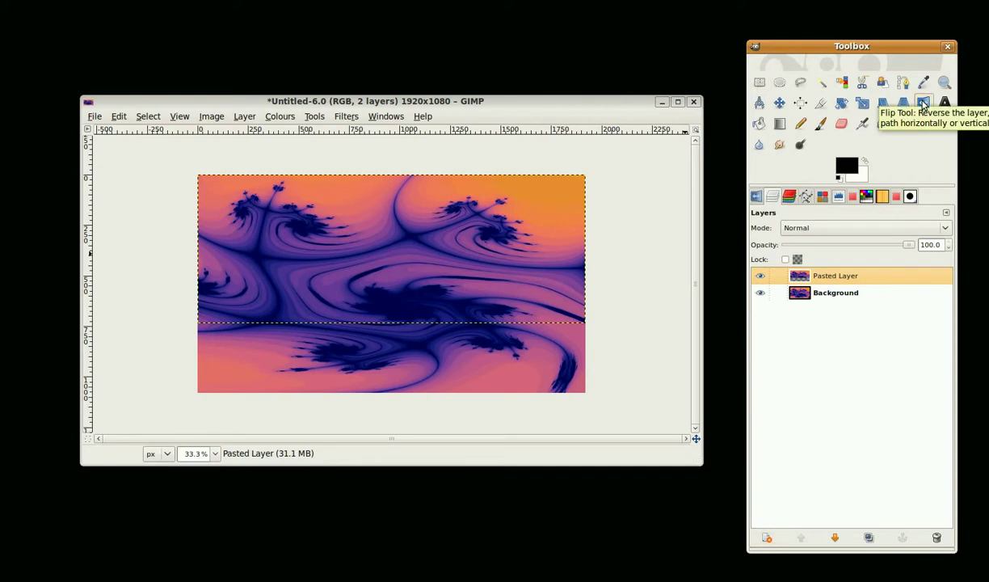
left_click(756, 196)
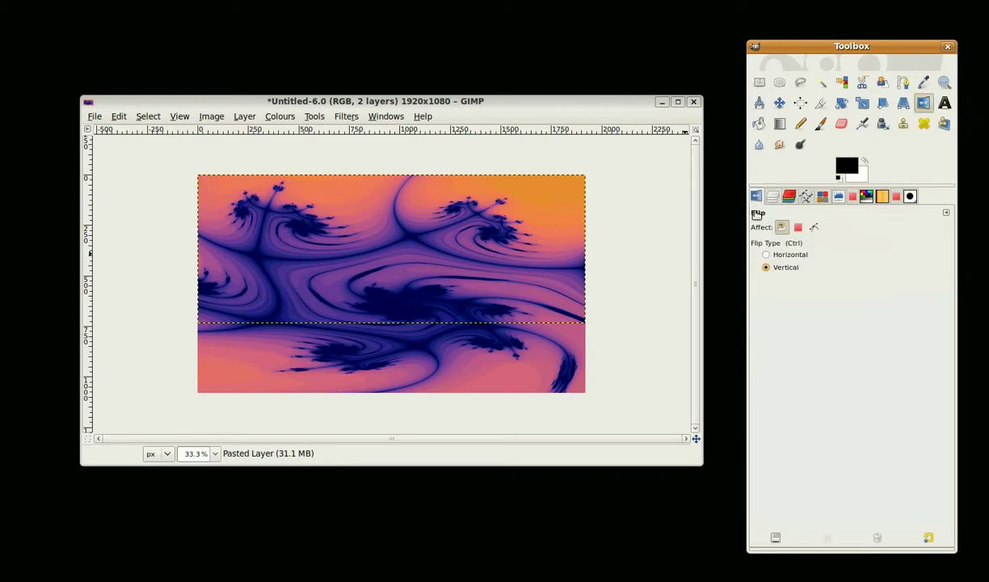
left_click(788, 269)
left_click(413, 247)
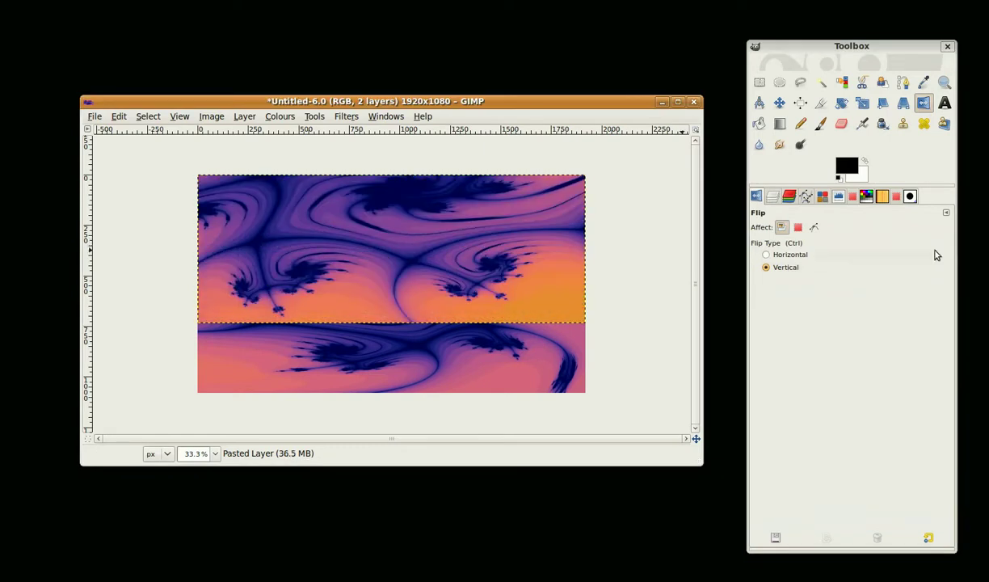
- Move the flipped layer down over the lower part of the fractal
left_click(778, 102)
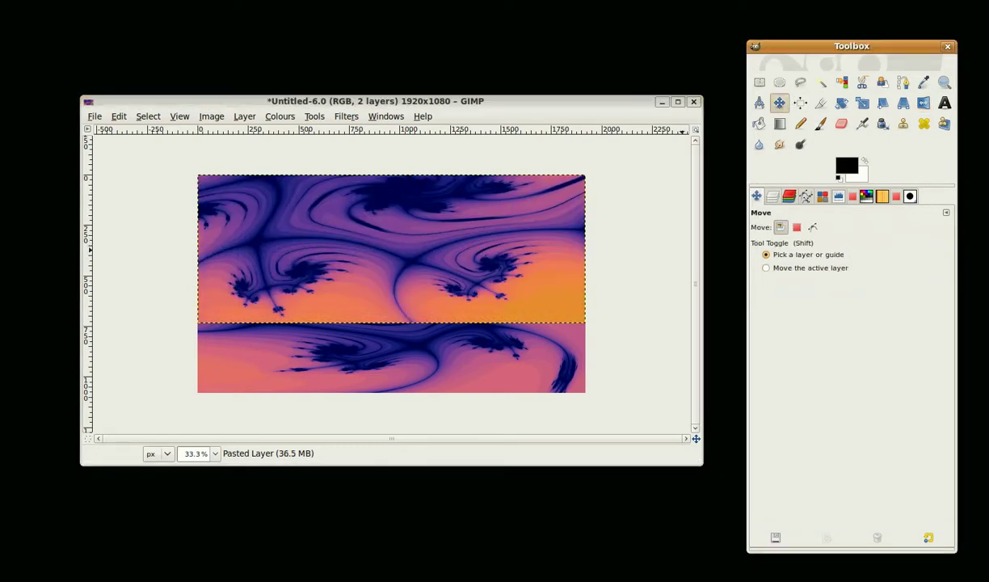
left_click_drag(467, 227, 466, 378)
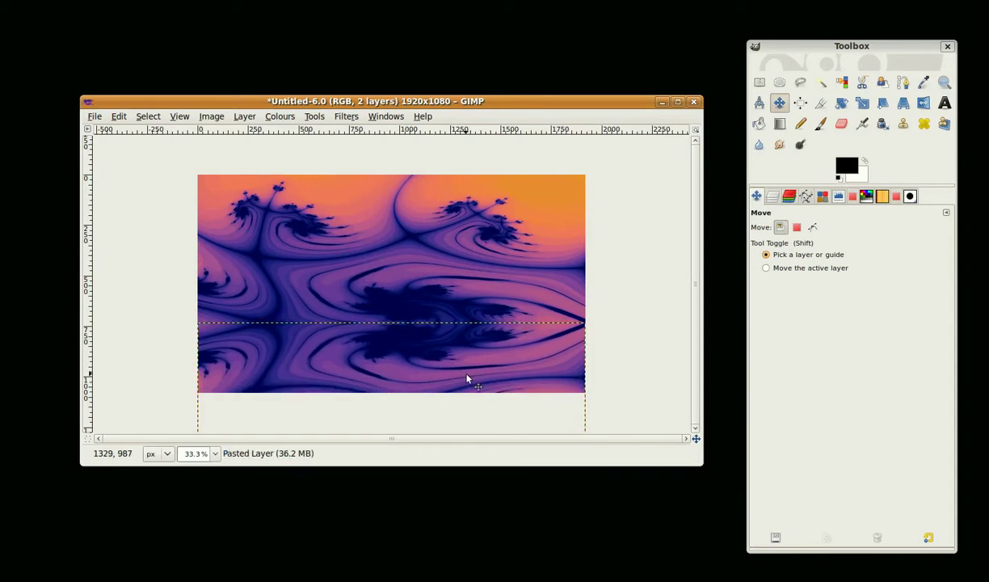
left_click(773, 197)
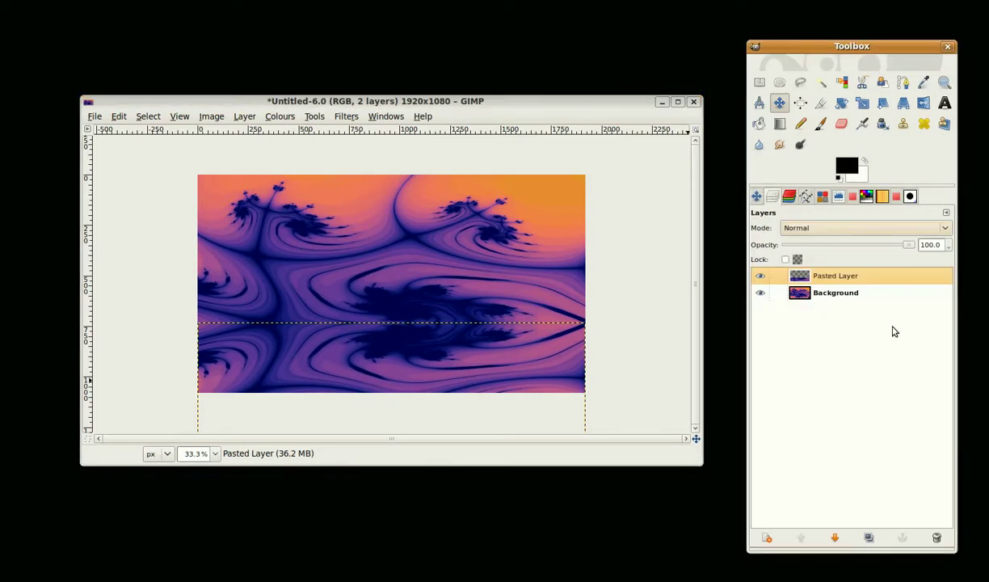
- Autocrop the image with the Background layer active
left_click(854, 293)
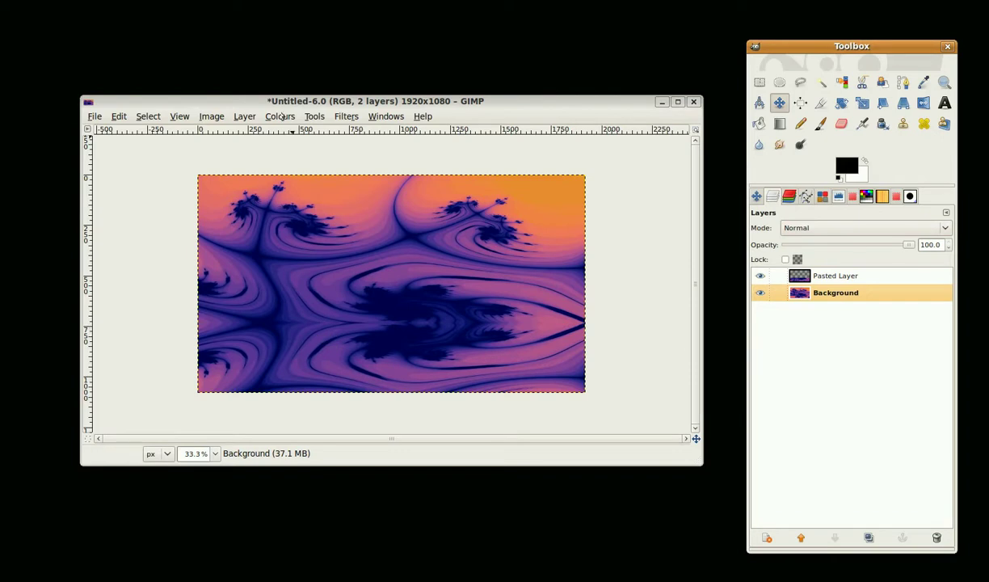
left_click(209, 117)
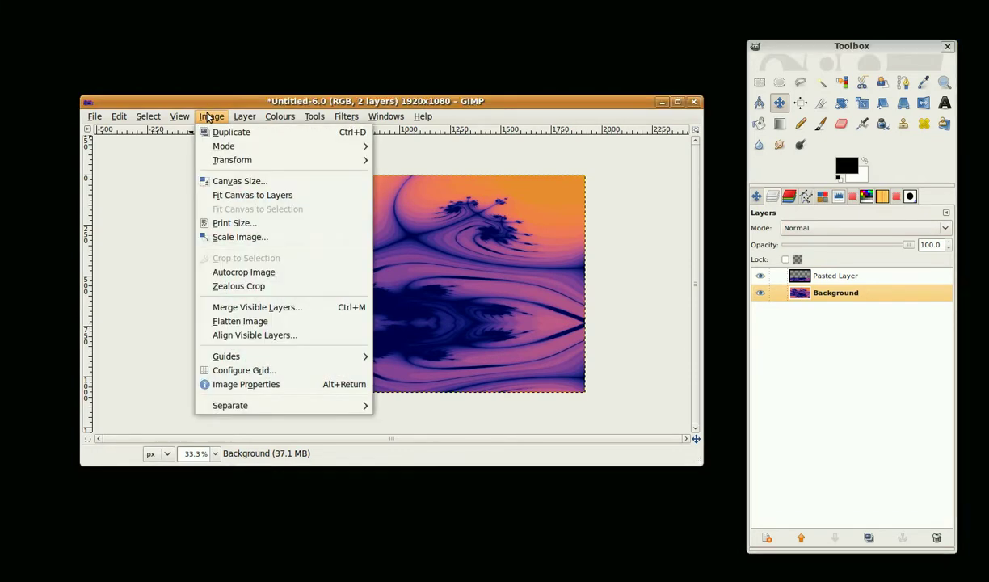
left_click(216, 270)
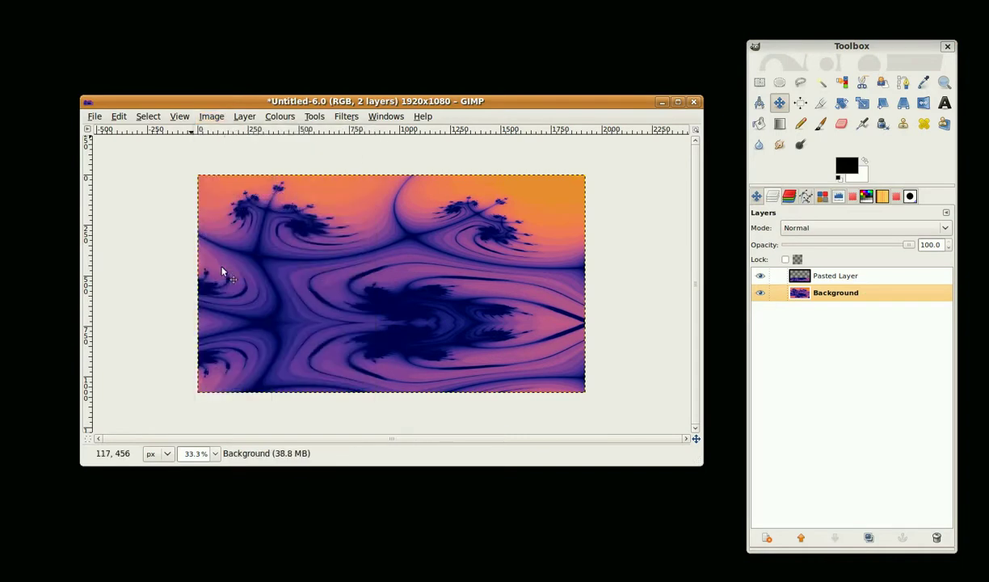
- Duplicate the Pasted Layer and select the copy's pixels with Alpha to Selection
left_click(785, 275)
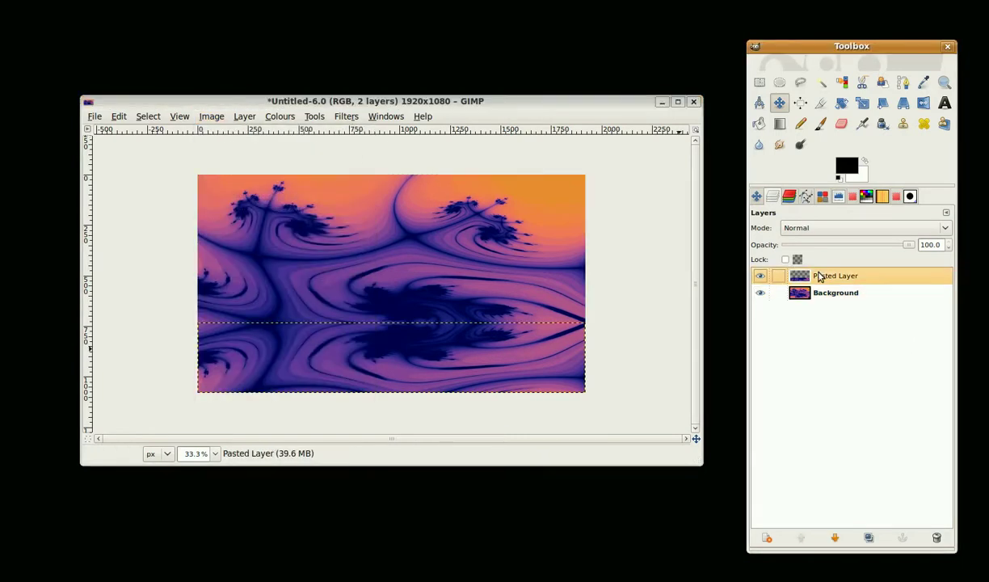
left_click(869, 539)
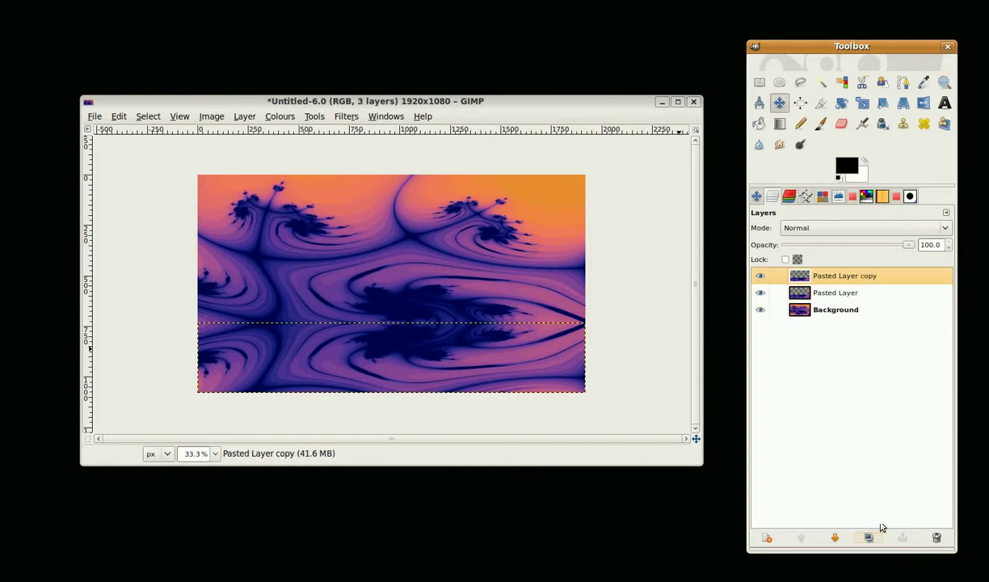
right_click(818, 275)
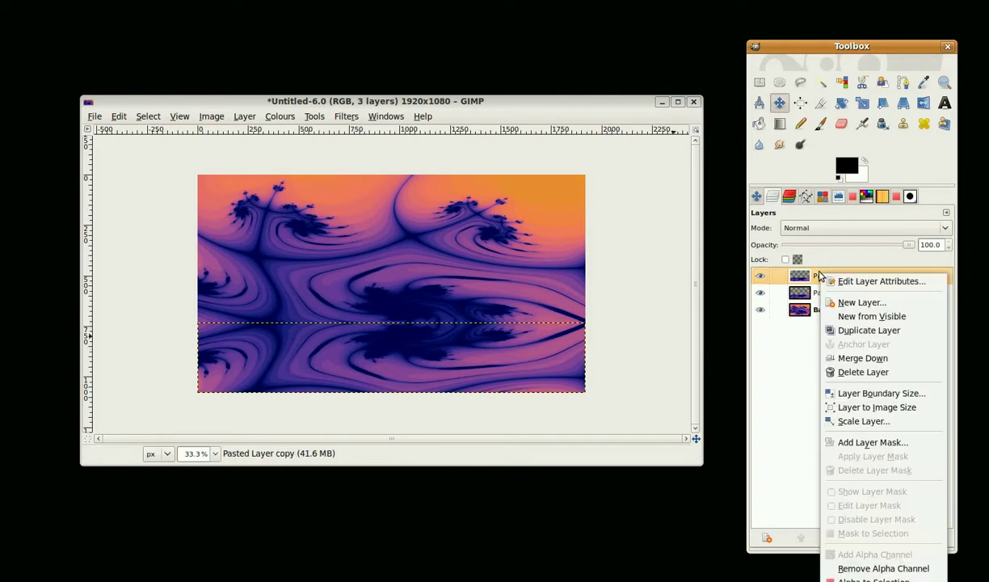
left_click(876, 579)
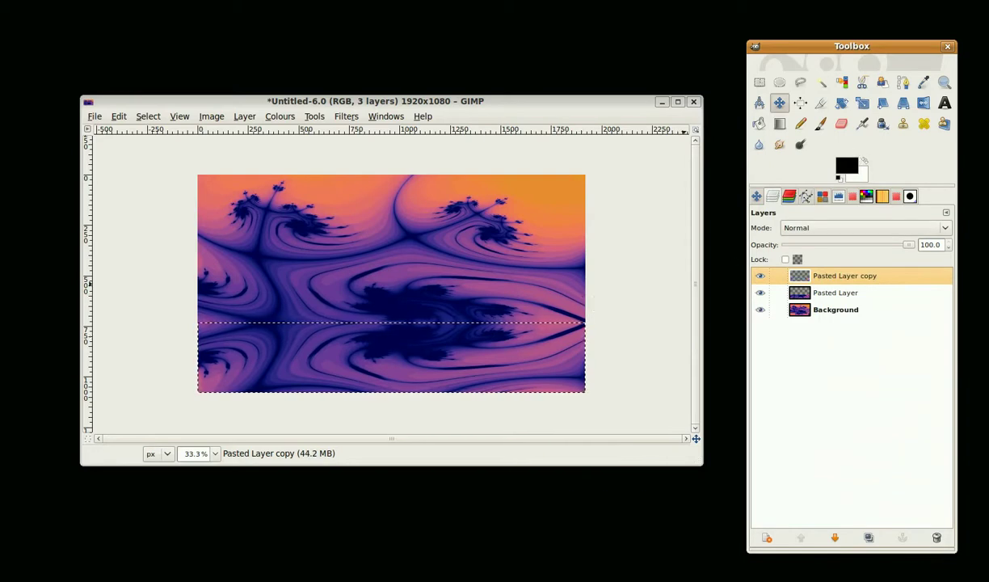
- Fill the selected lower band with black and lower its opacity to 15.9
left_click(759, 123)
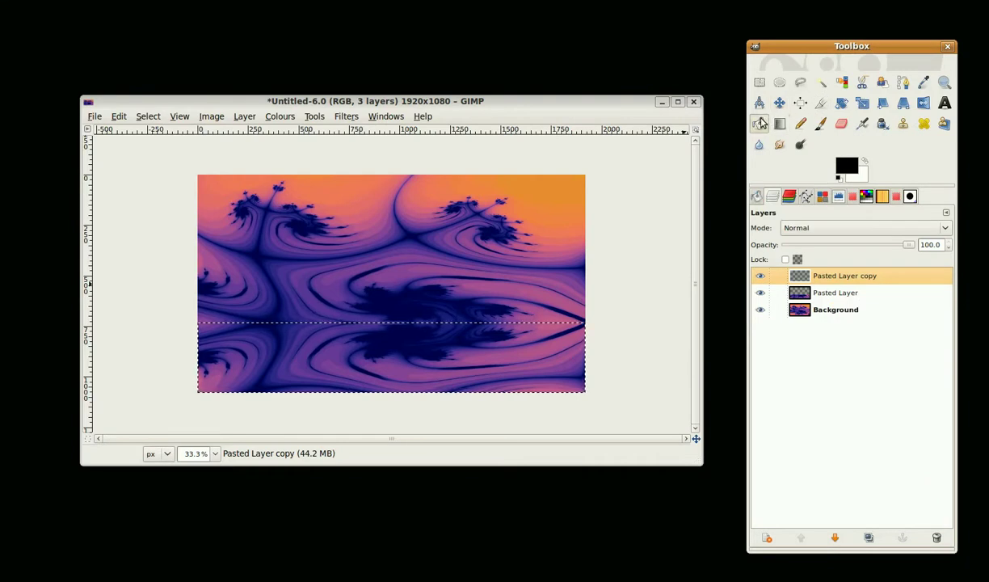
left_click(509, 344)
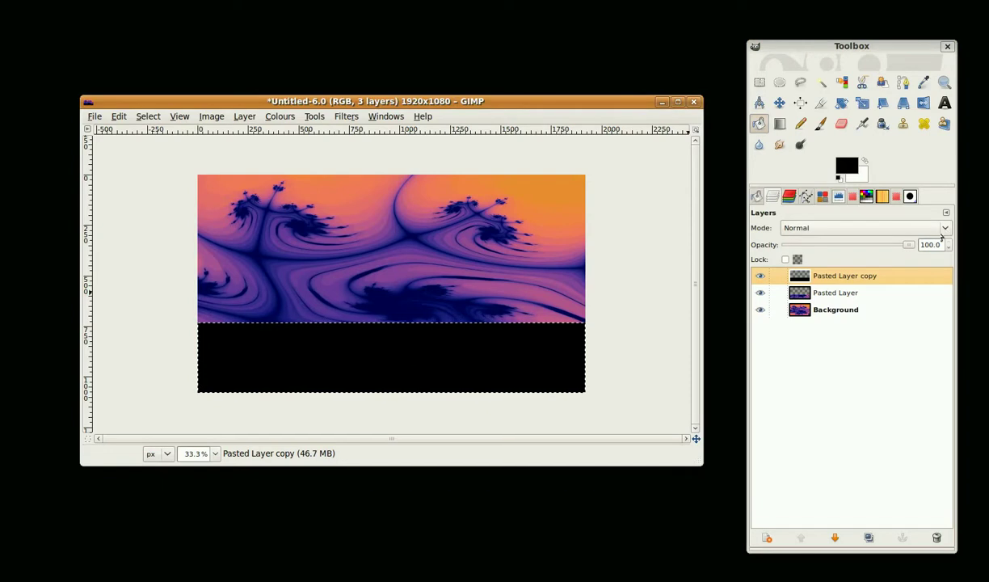
left_click_drag(907, 245, 804, 252)
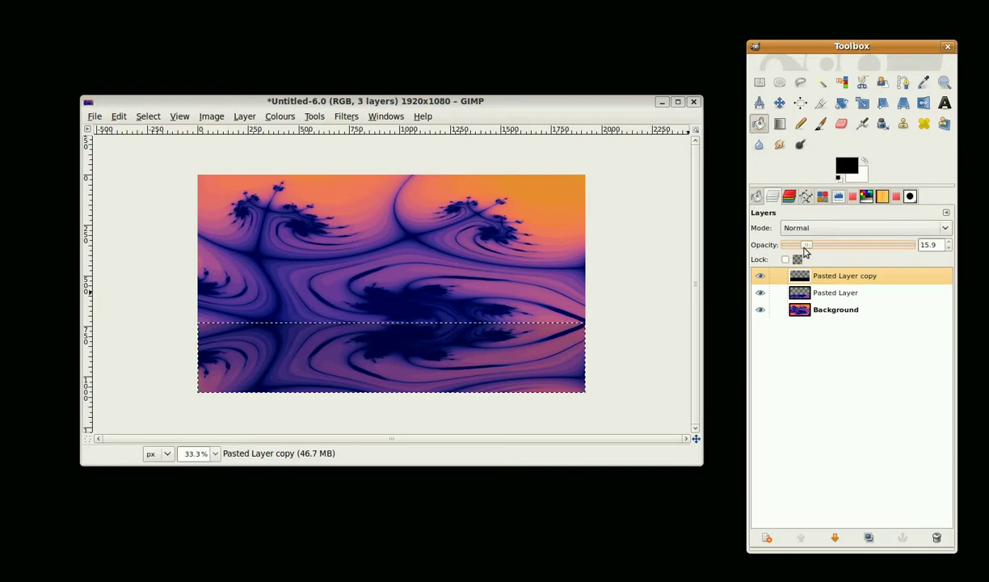
left_click(845, 293)
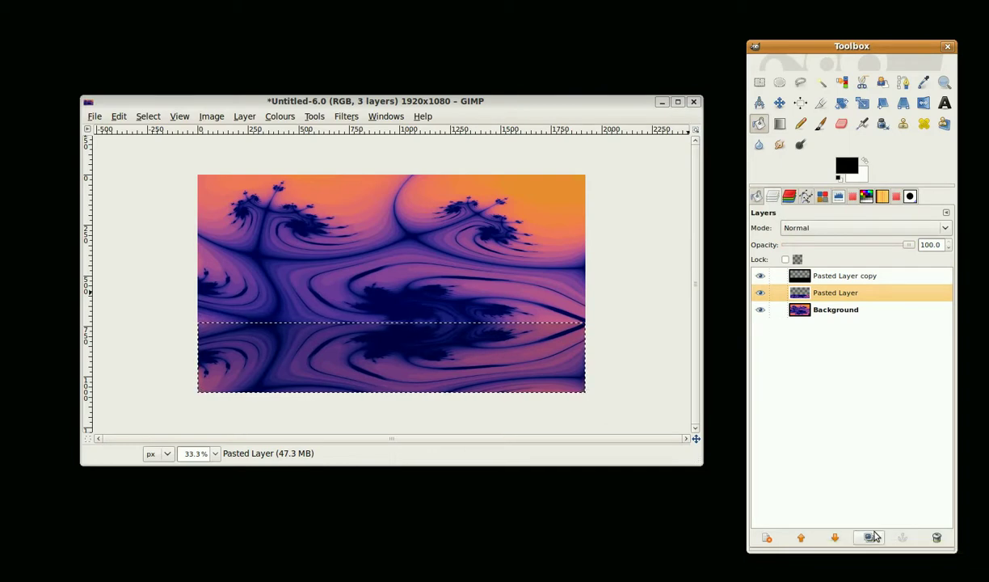
- Duplicate the Pasted Layer and select Pasted Layer copy#1's pixels with Alpha to Selection
left_click(868, 537)
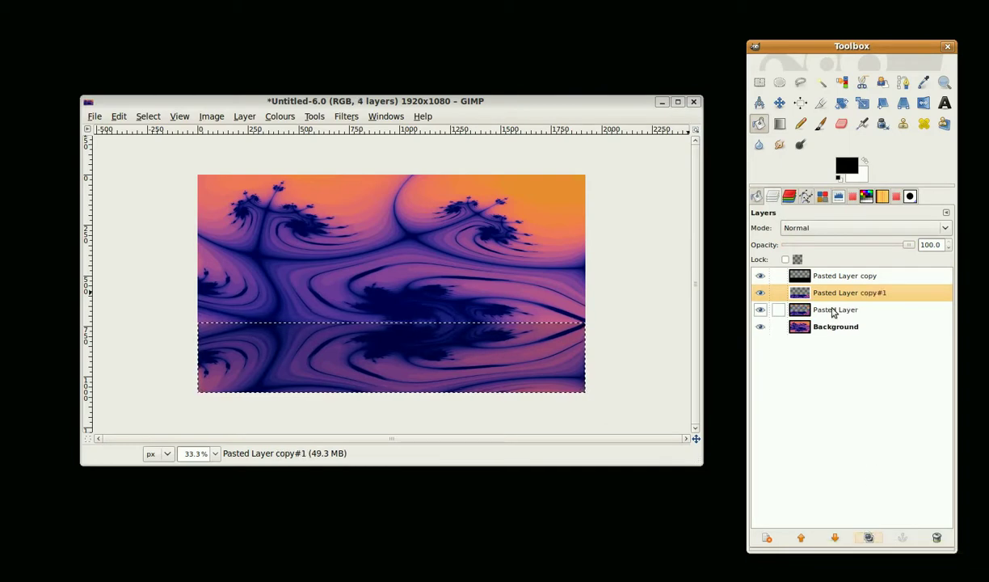
left_click(834, 297)
right_click(835, 296)
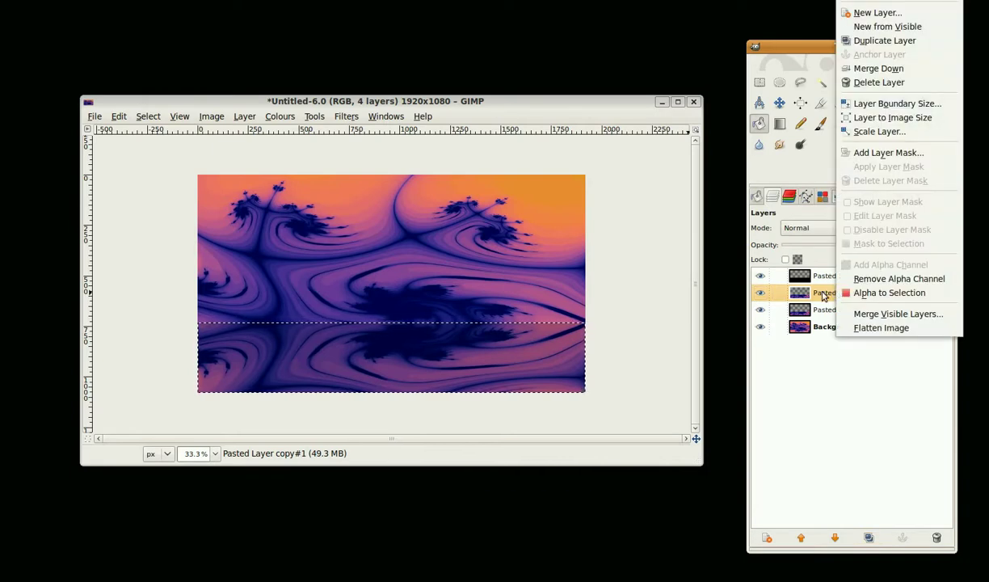
left_click(856, 292)
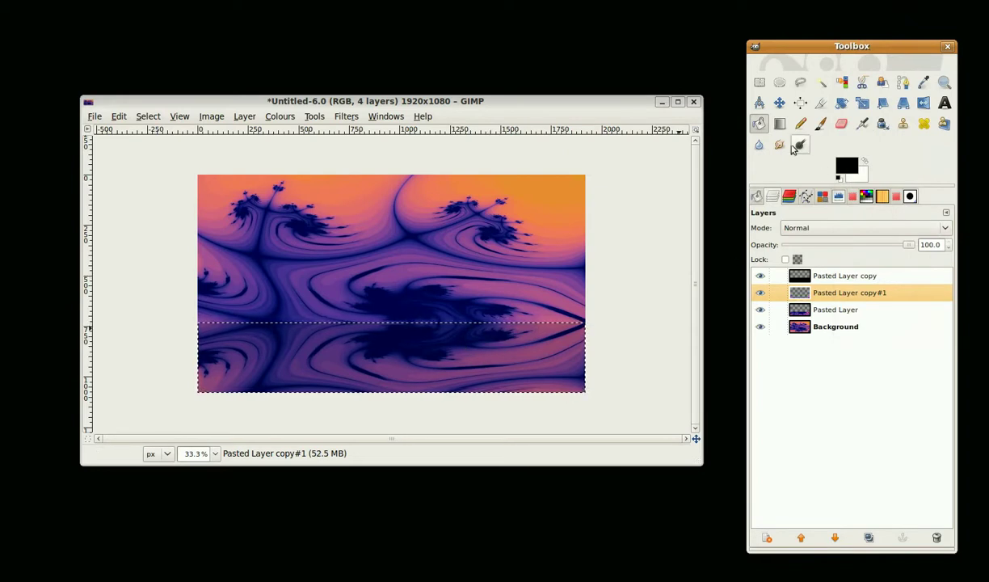
- Set foreground to the fractal's orange and draw a gradient fading the band bottom-up
left_click(780, 124)
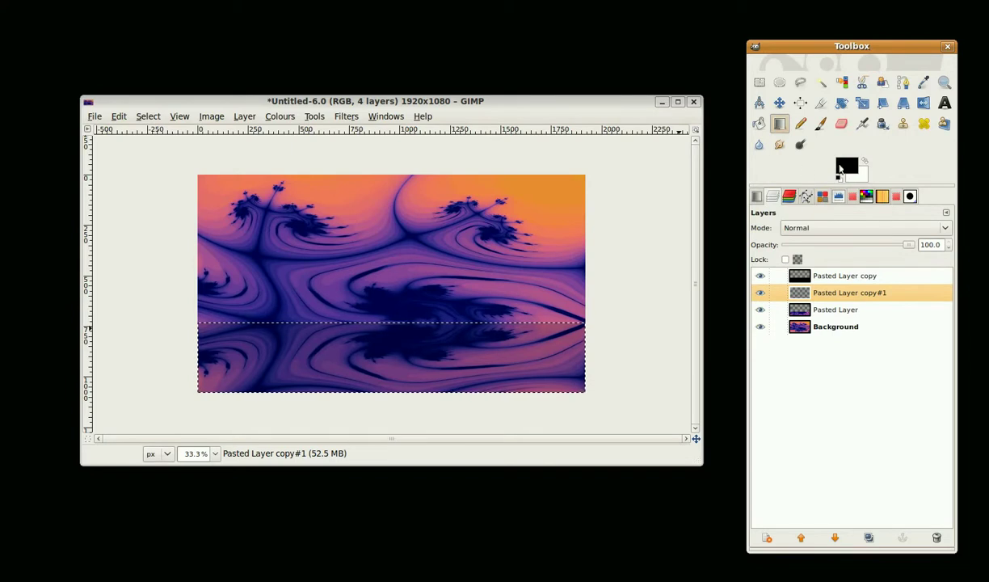
left_click(756, 196)
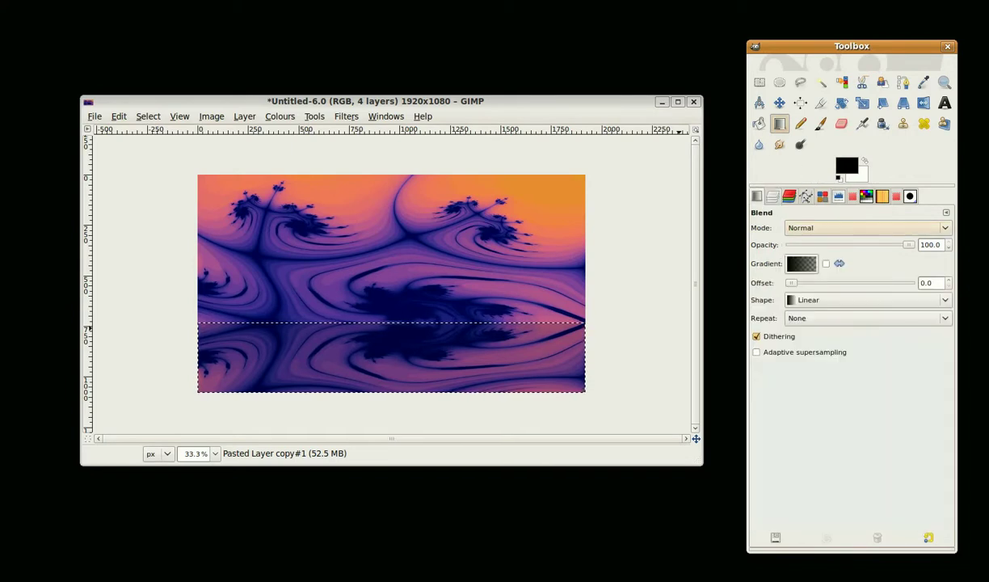
left_click(845, 169)
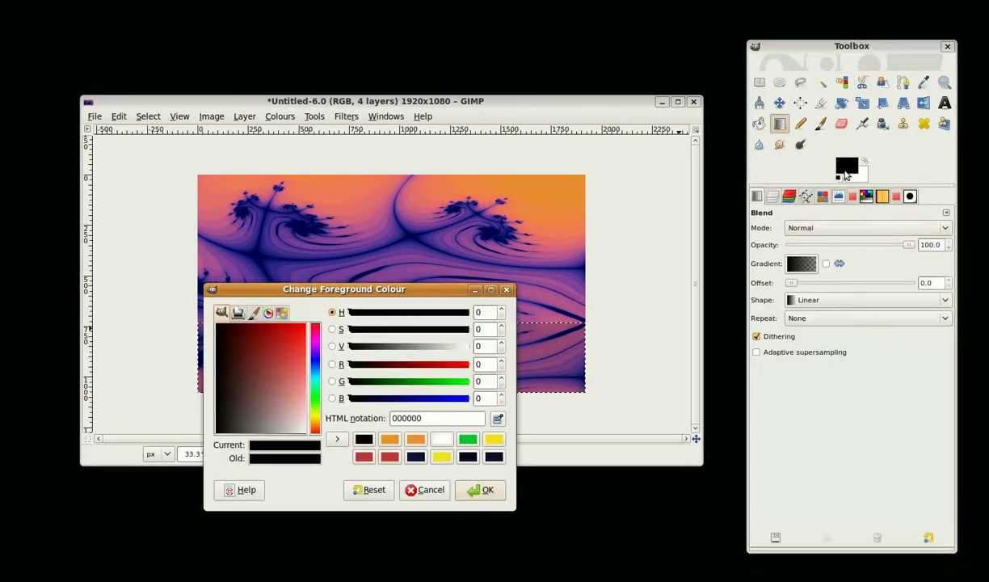
left_click(497, 420)
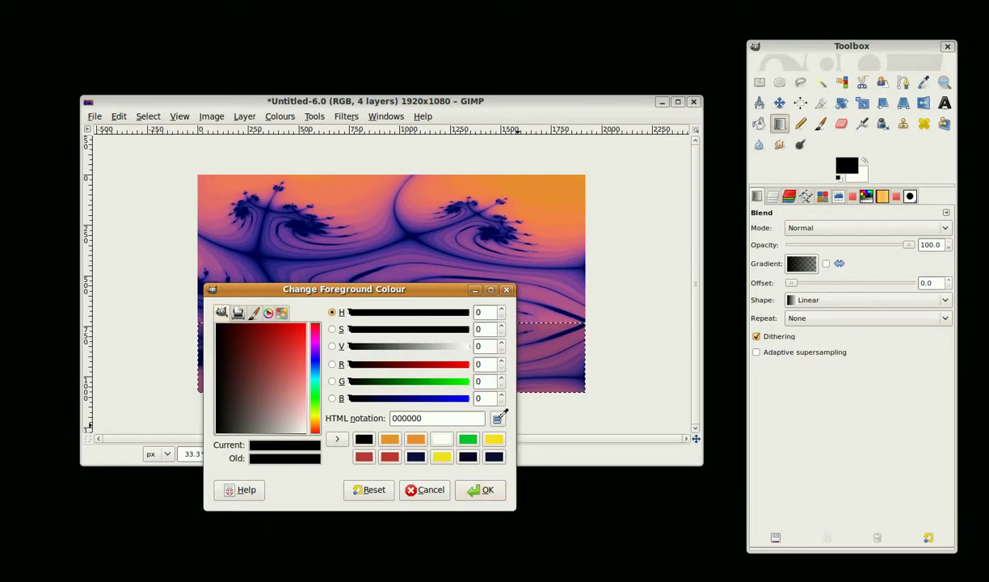
left_click(583, 175)
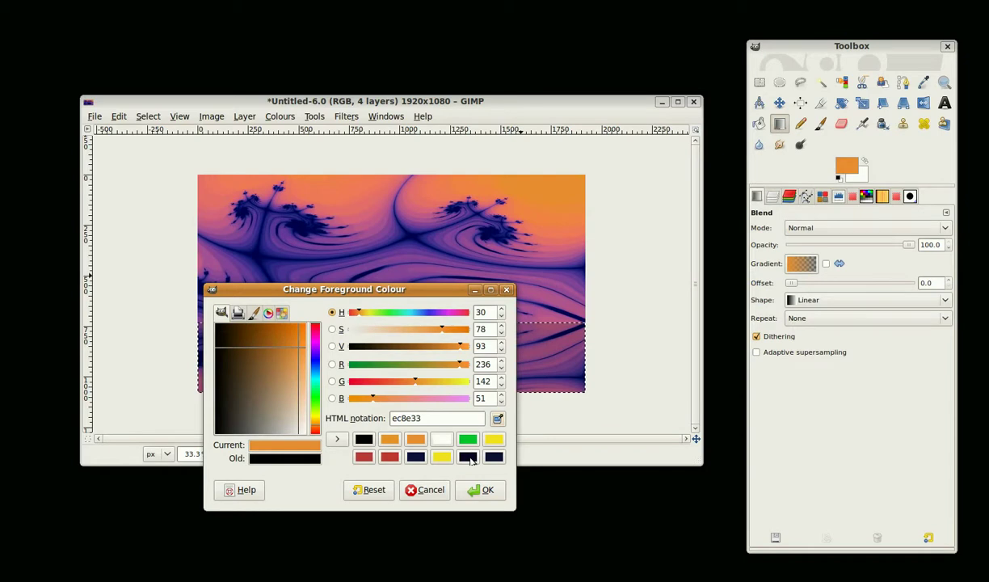
left_click(477, 489)
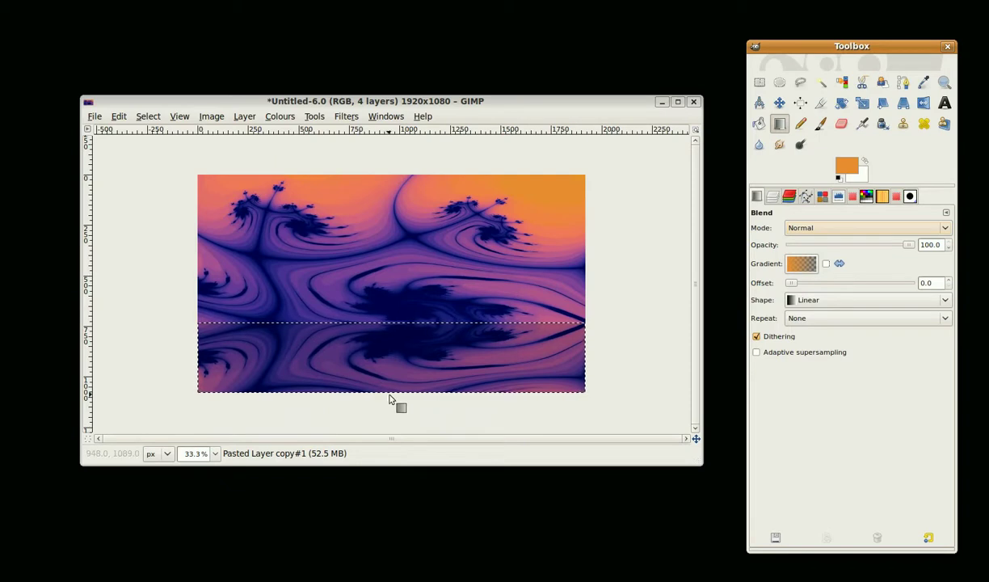
left_click_drag(389, 401, 391, 322)
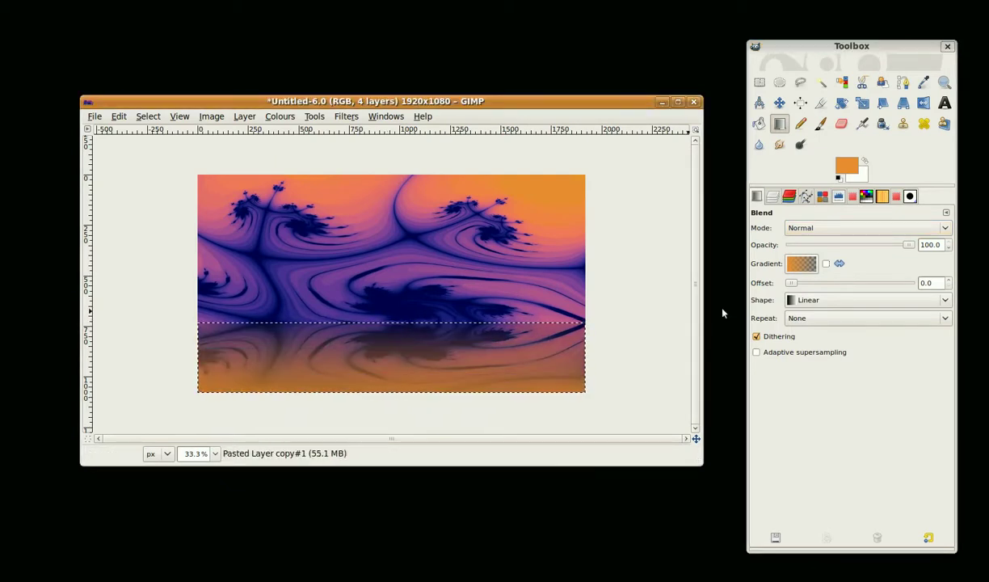
- Switch the active layer between Background and Pasted Layer, ending on Background
left_click(788, 197)
left_click(830, 329)
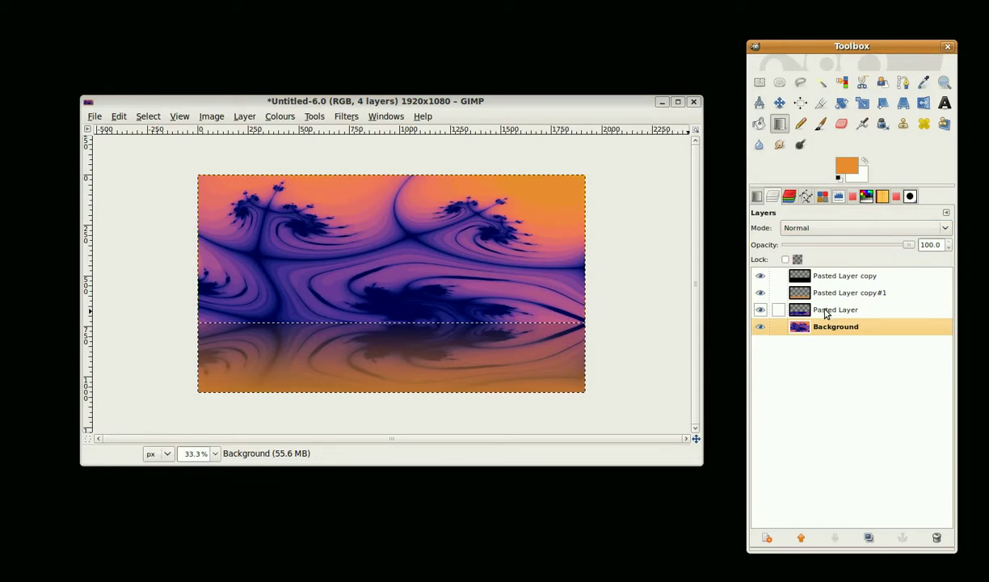
left_click(796, 309)
left_click(798, 326)
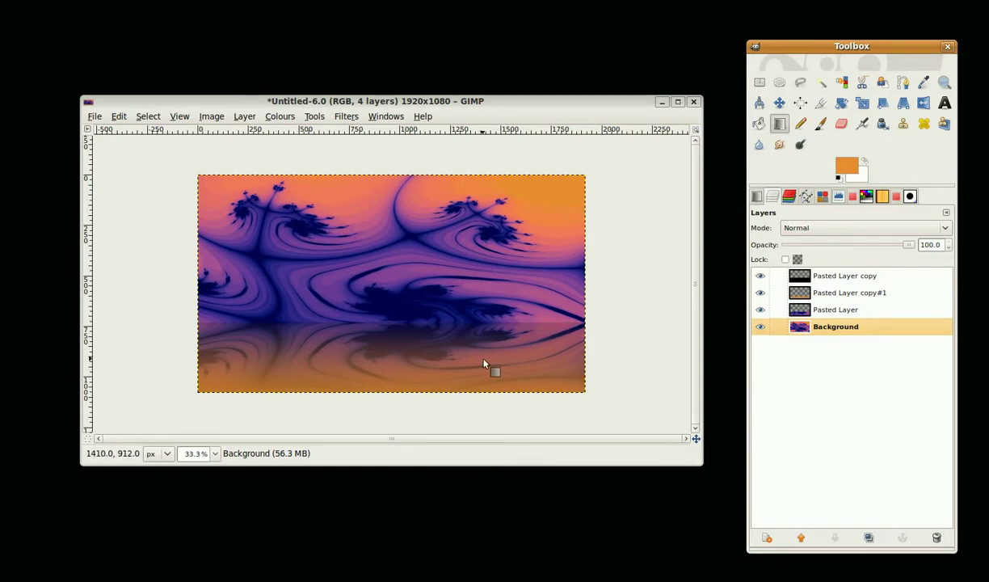
- Open Zafina.jpg as a layer and raise it to the top of the stack
left_click(94, 117)
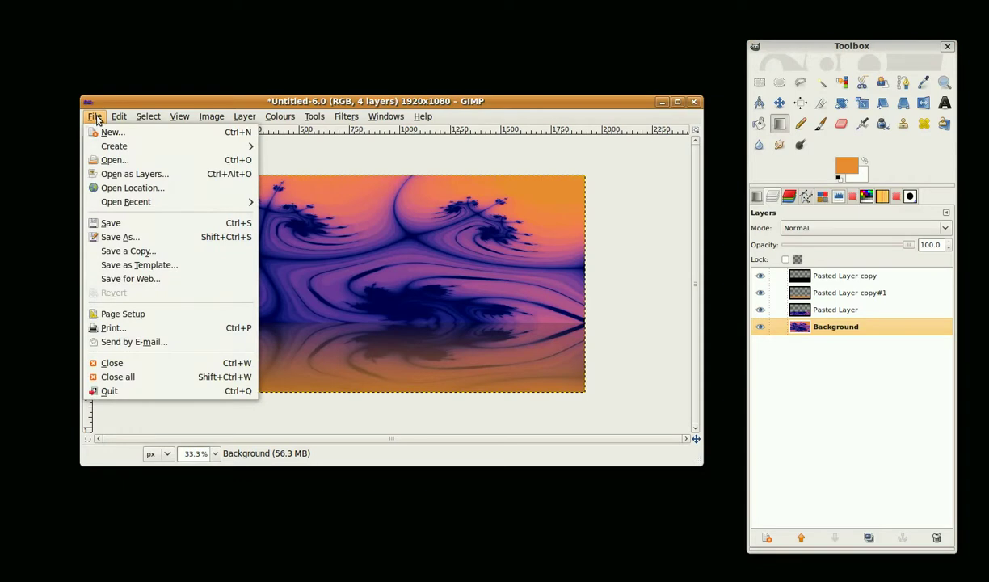
left_click(112, 176)
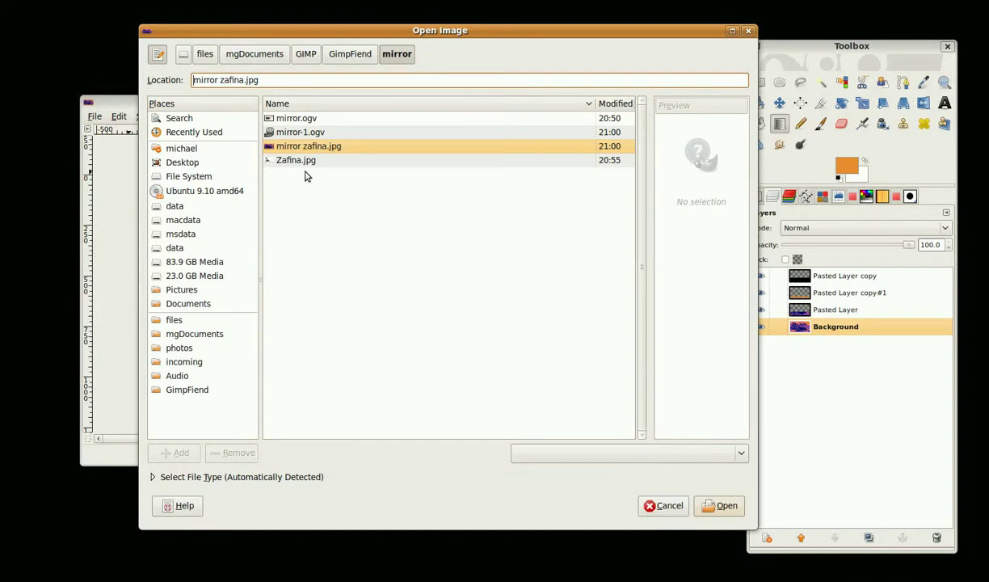
double_click(298, 160)
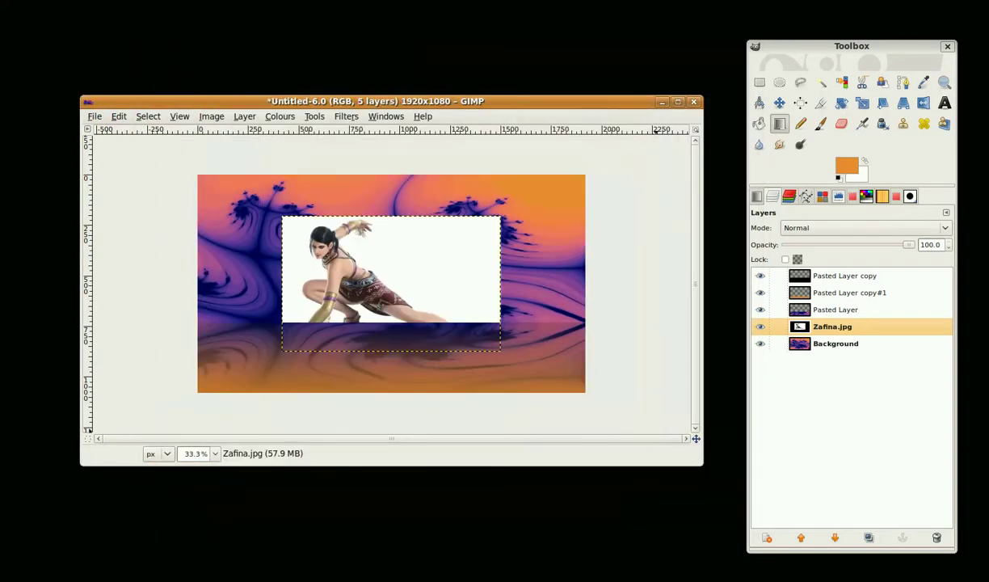
left_click(812, 320)
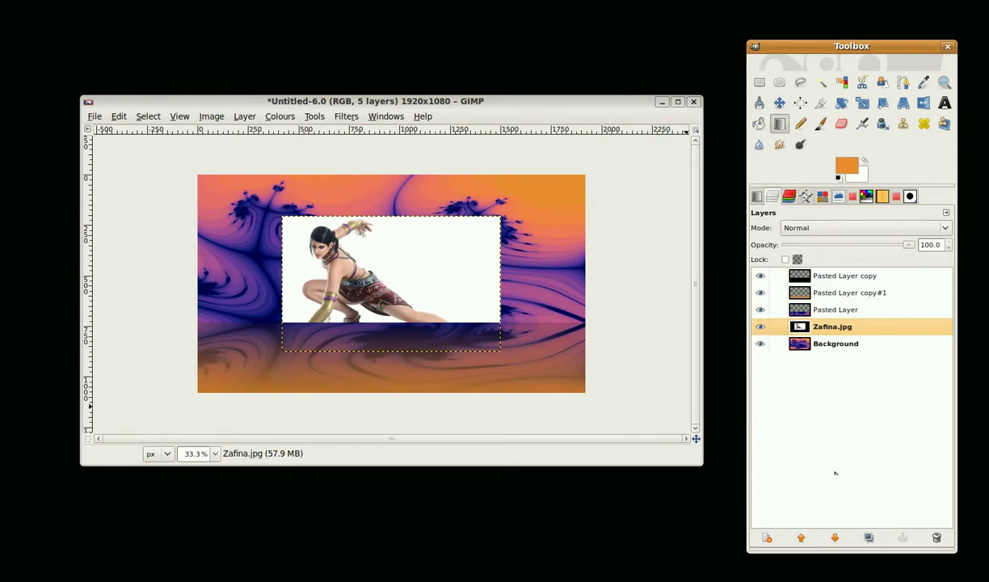
left_click(803, 538, "shift")
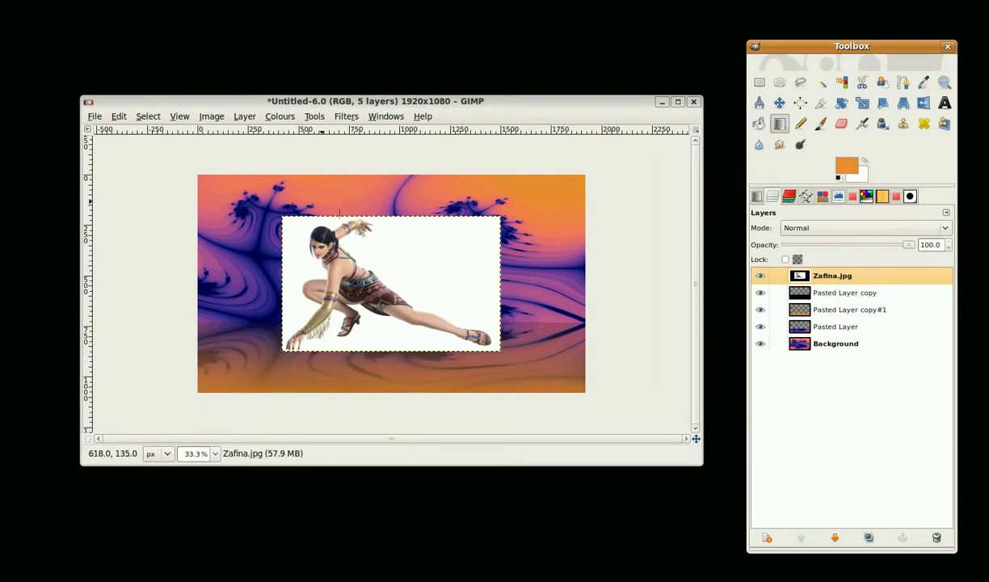
- Desaturate the Zafina.jpg layer using the Average shade mode
left_click(281, 117)
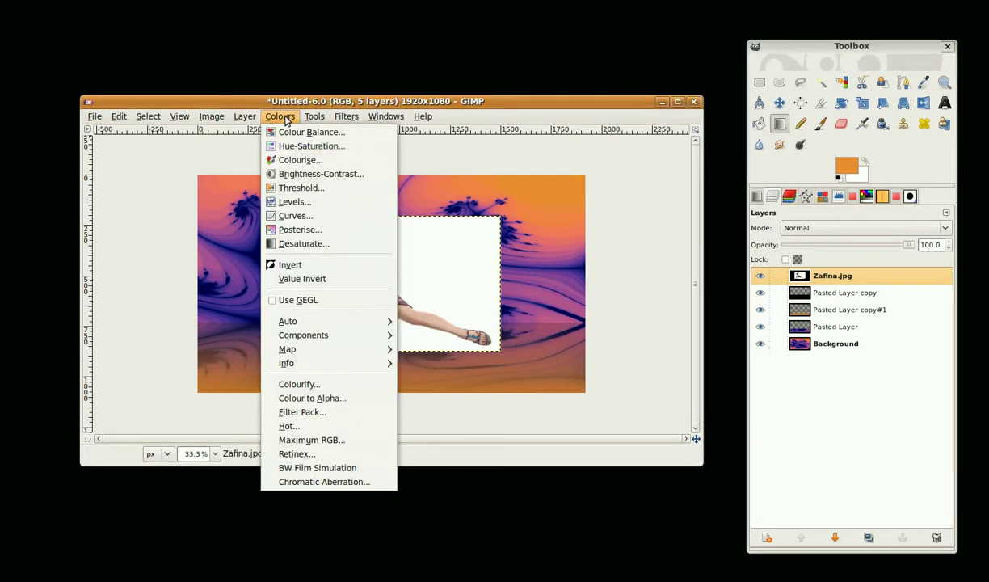
left_click(292, 241)
left_click(232, 186)
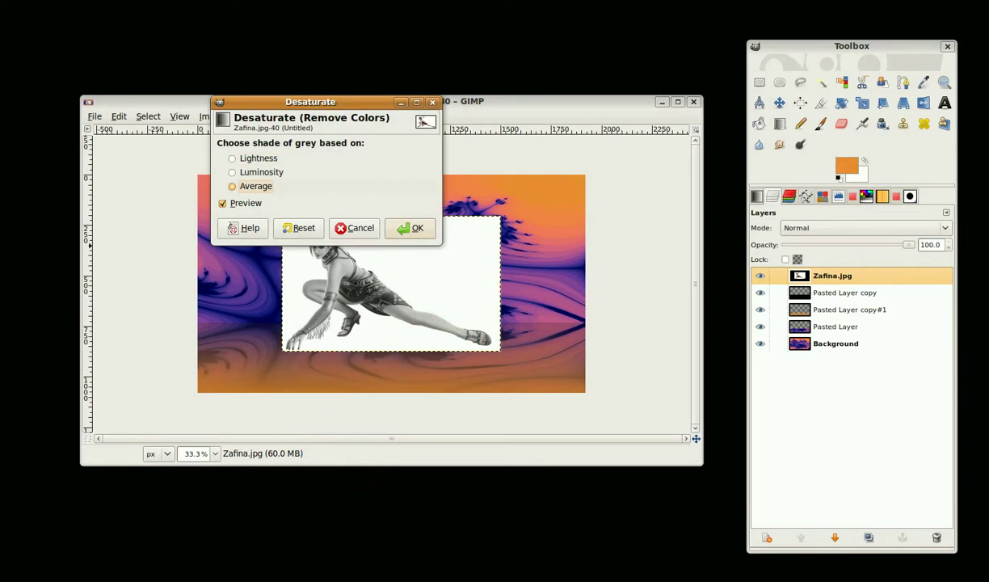
left_click(417, 227)
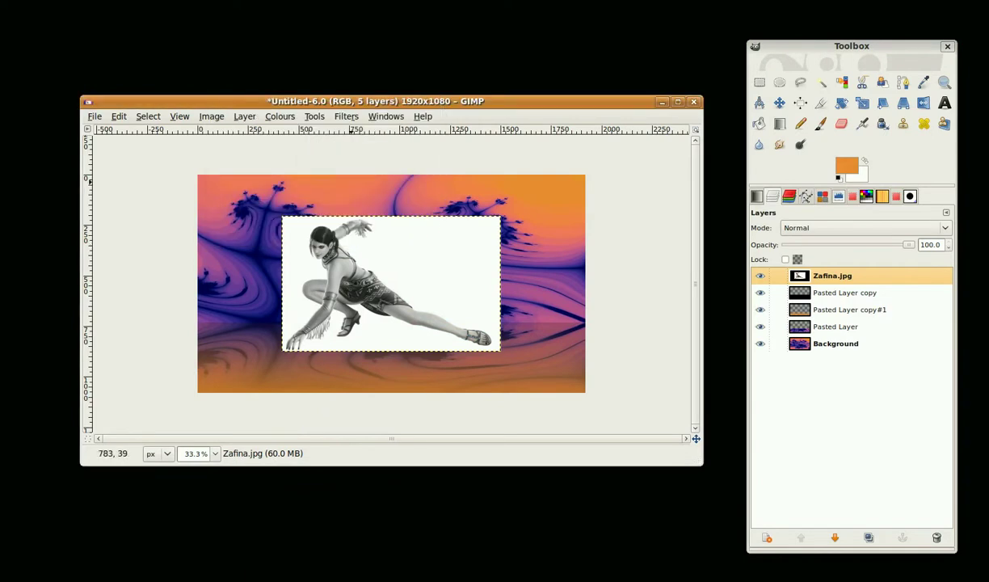
- Apply a Threshold with low value 250 to make the dancer solid black
left_click(275, 117)
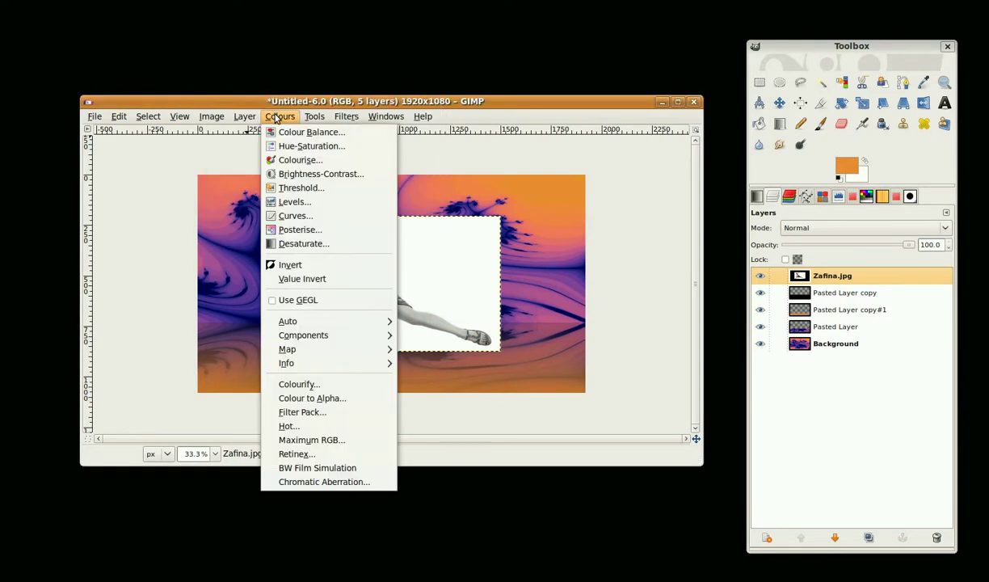
left_click(292, 188)
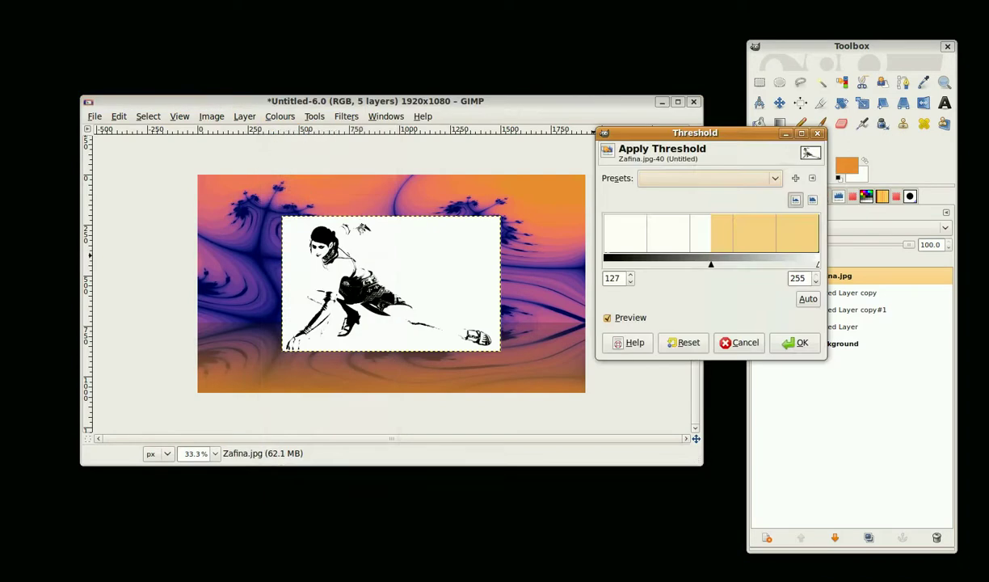
left_click_drag(710, 265, 816, 262)
left_click(631, 281)
left_click(631, 281)
left_click(606, 318)
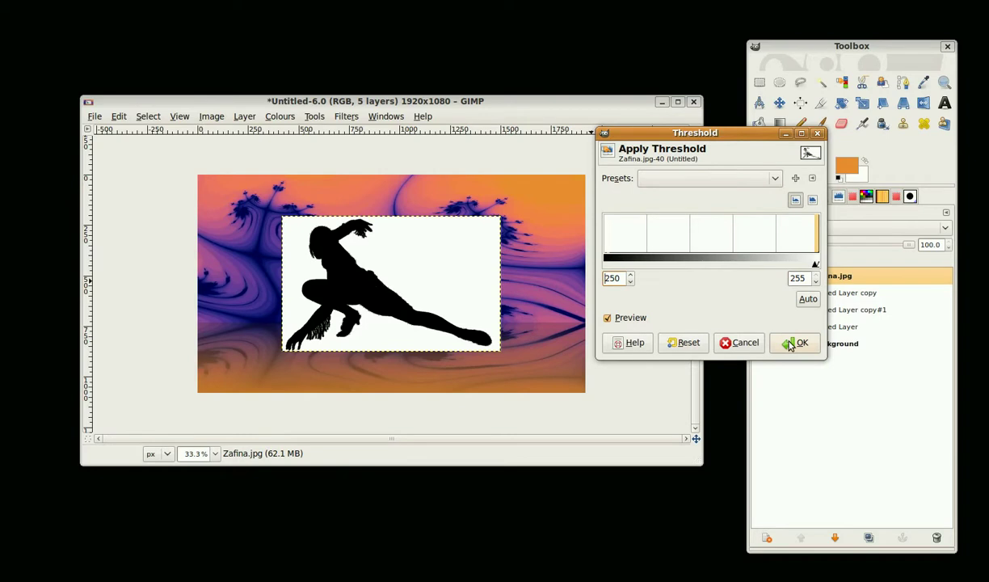
left_click(795, 342)
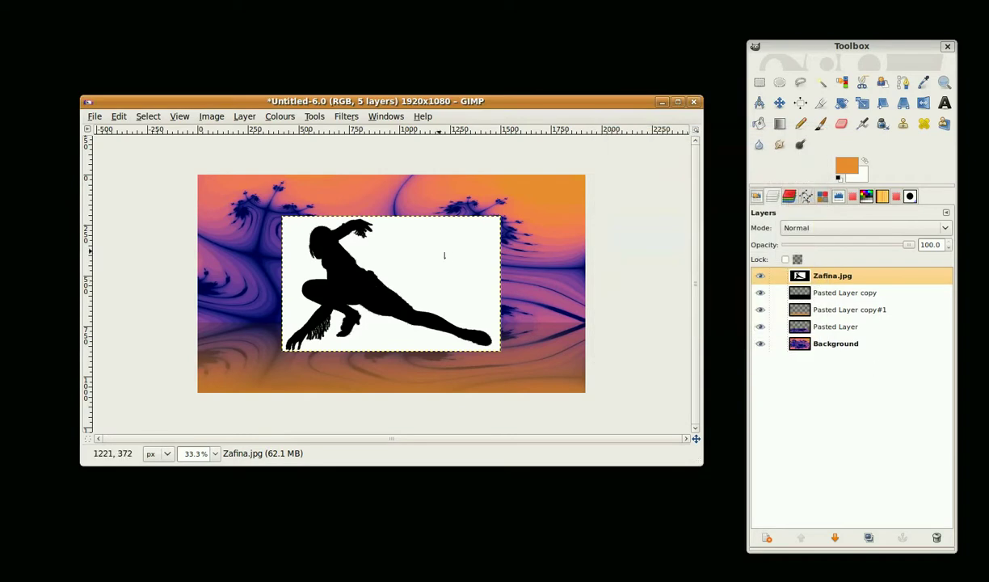
- Add an alpha channel to the Zafina.jpg layer
left_click(212, 117)
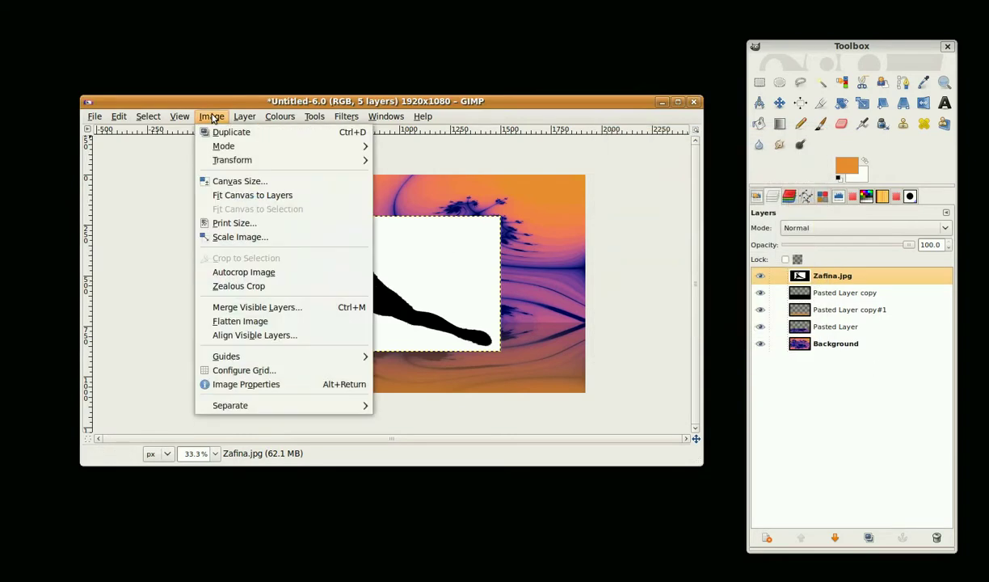
mouse_move(244, 118)
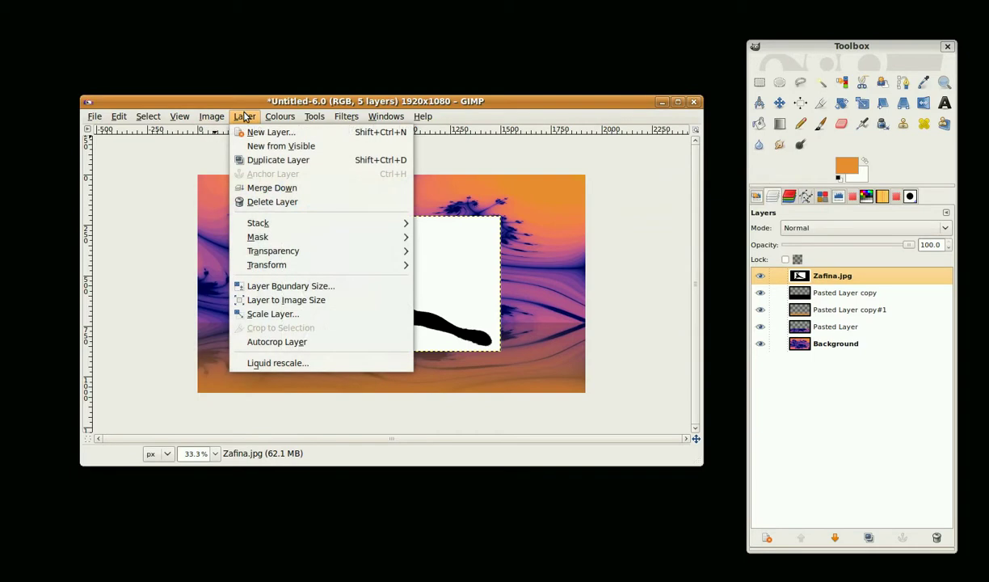
mouse_move(272, 253)
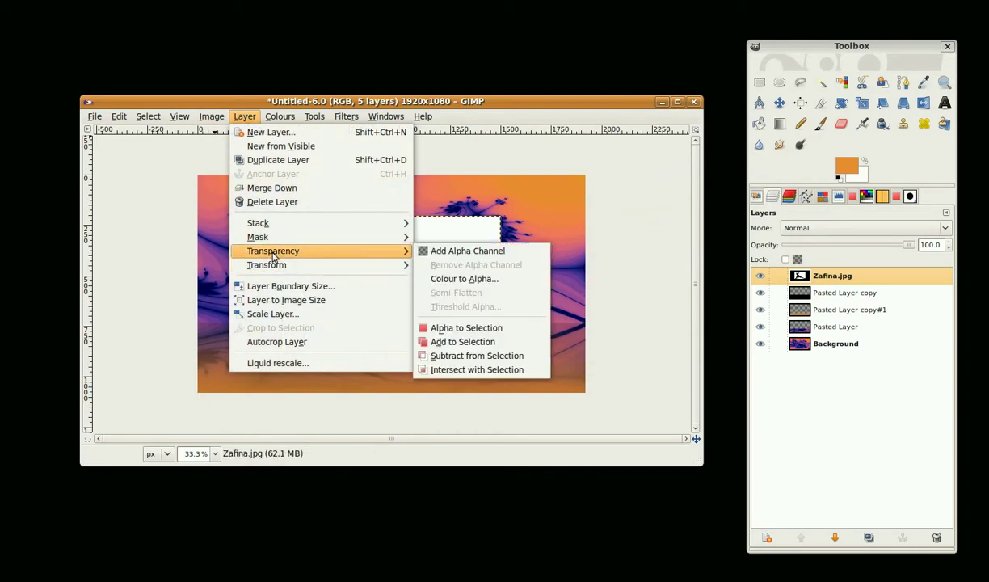
left_click(450, 251)
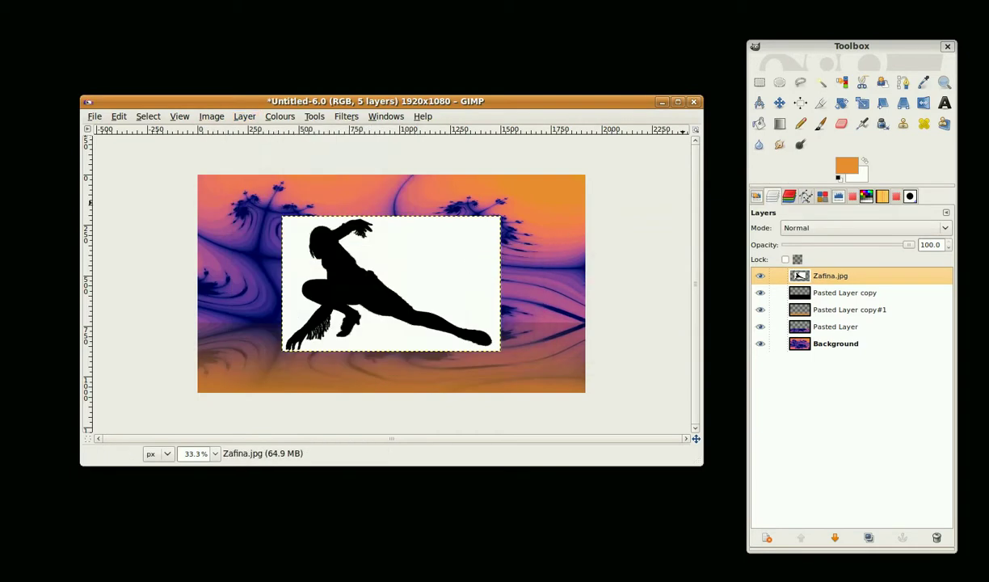
- Delete the white around the dancer by colour, clear the selection, and nudge it right
left_click(840, 82)
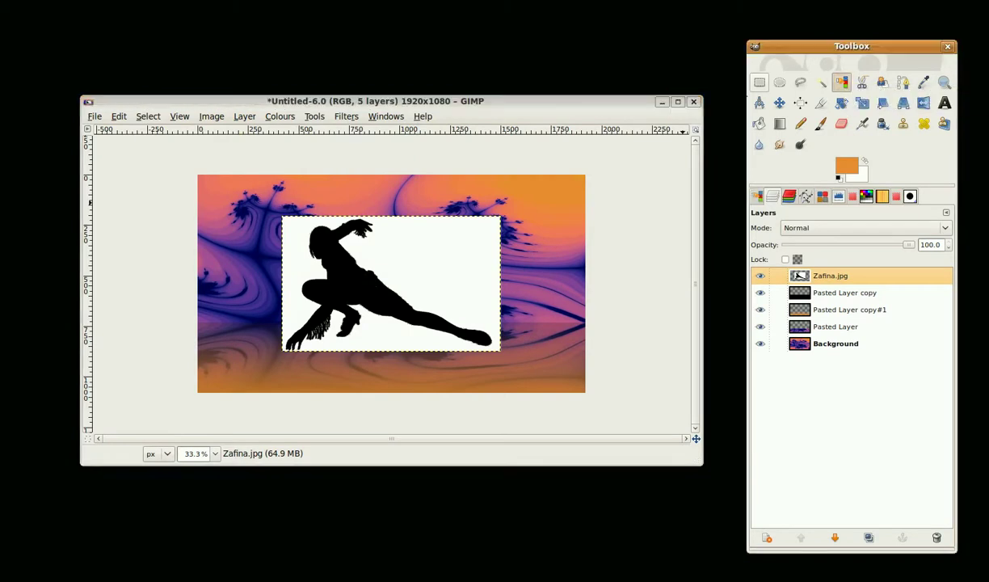
left_click(433, 248)
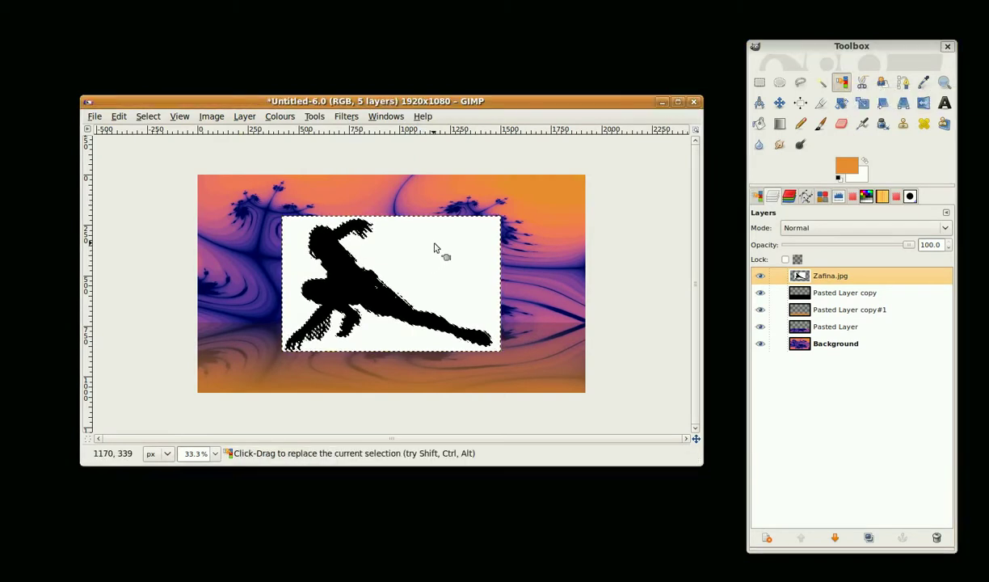
key("Delete")
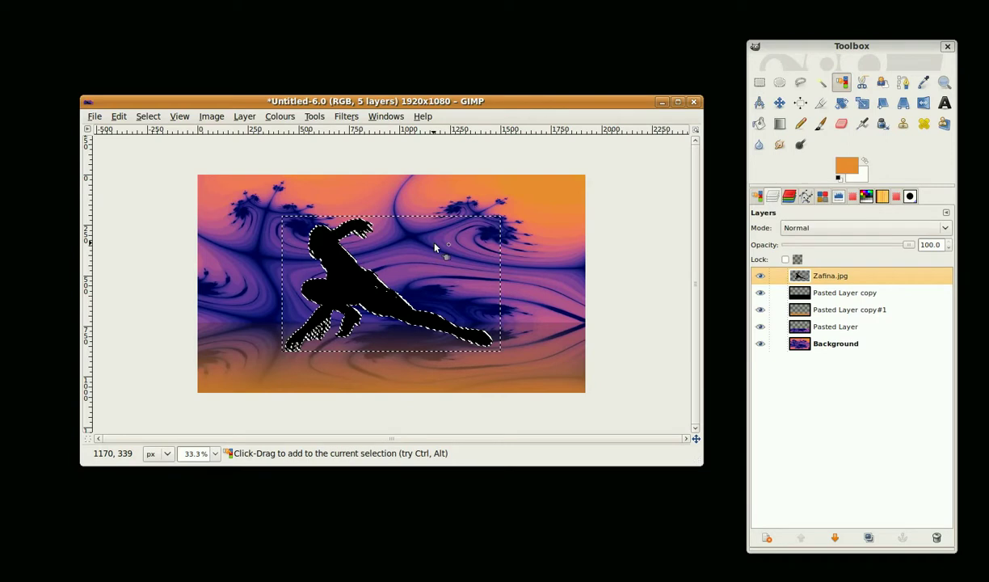
key("ctrl+shift+a")
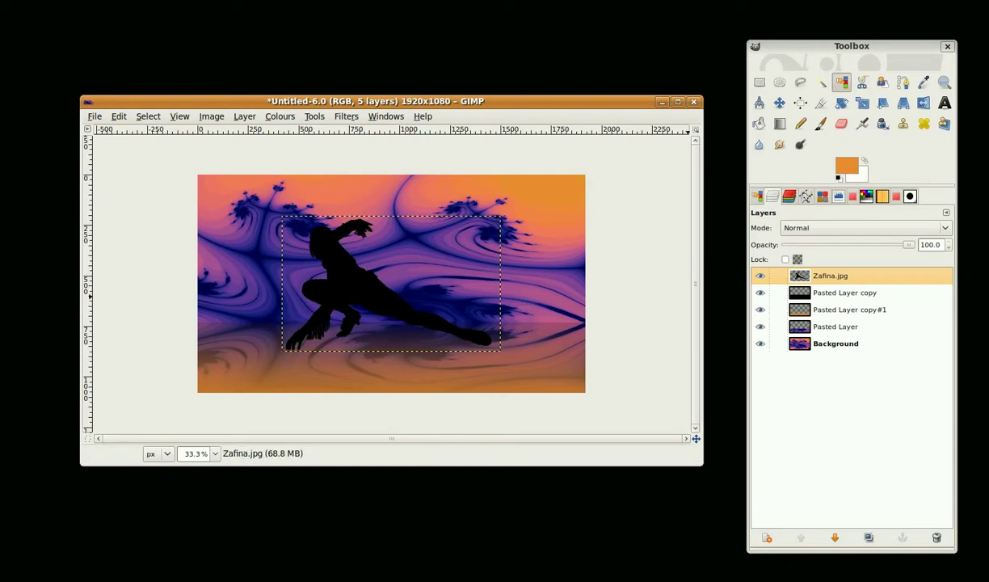
key("m")
left_click_drag(359, 282, 387, 281)
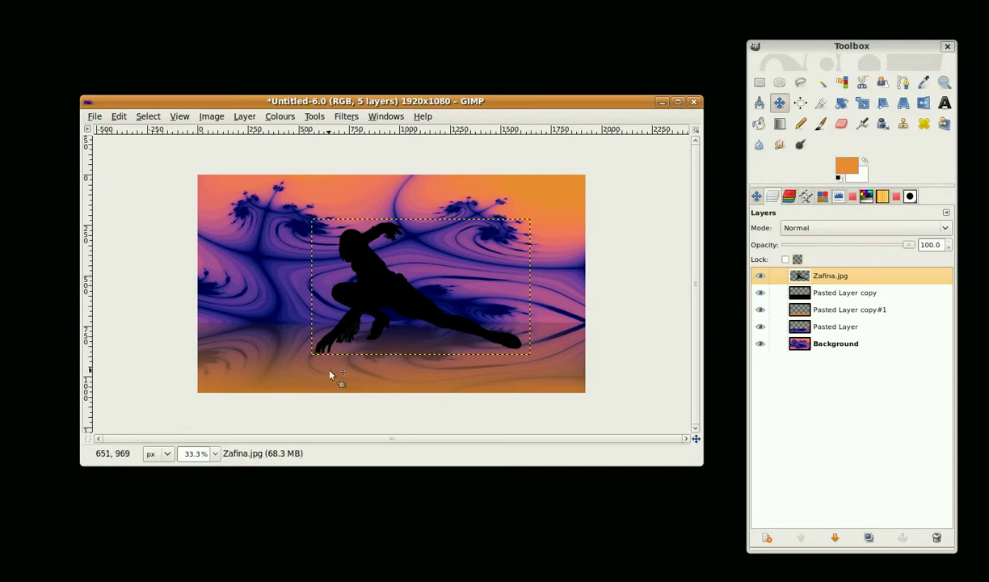
- Duplicate the dancer layer and flip the copy vertically upside down
left_click(867, 538)
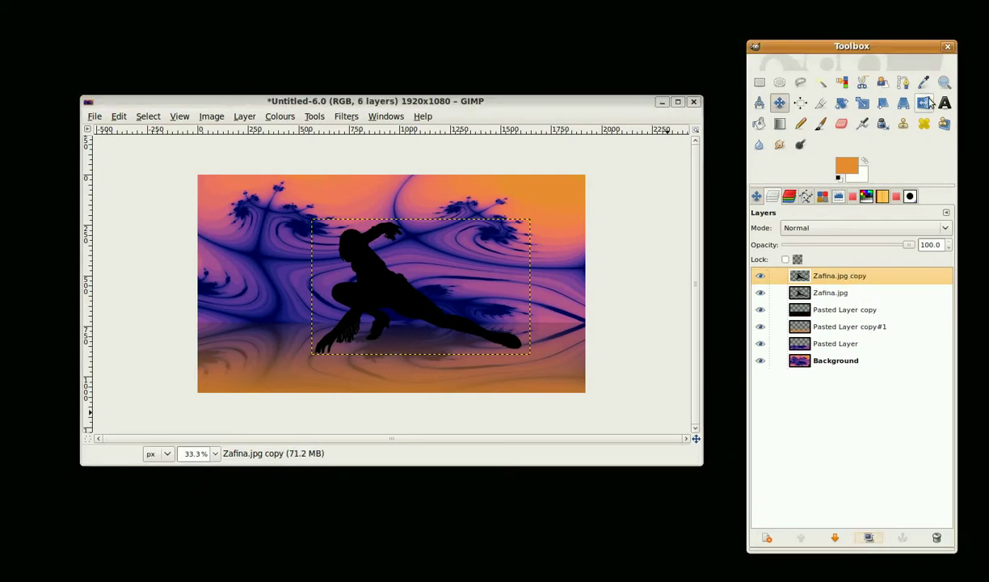
key("shift+f")
left_click(754, 196)
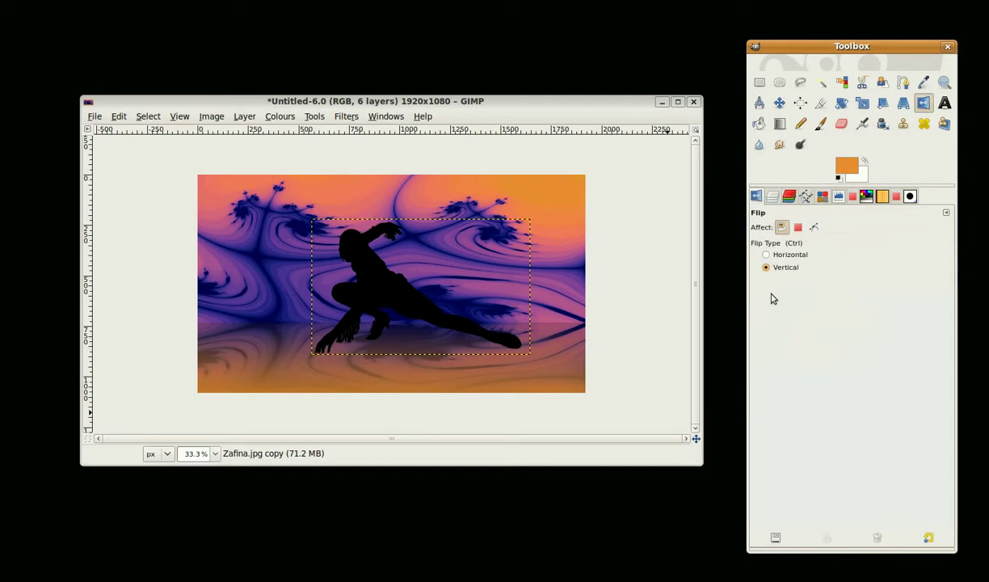
left_click(396, 293)
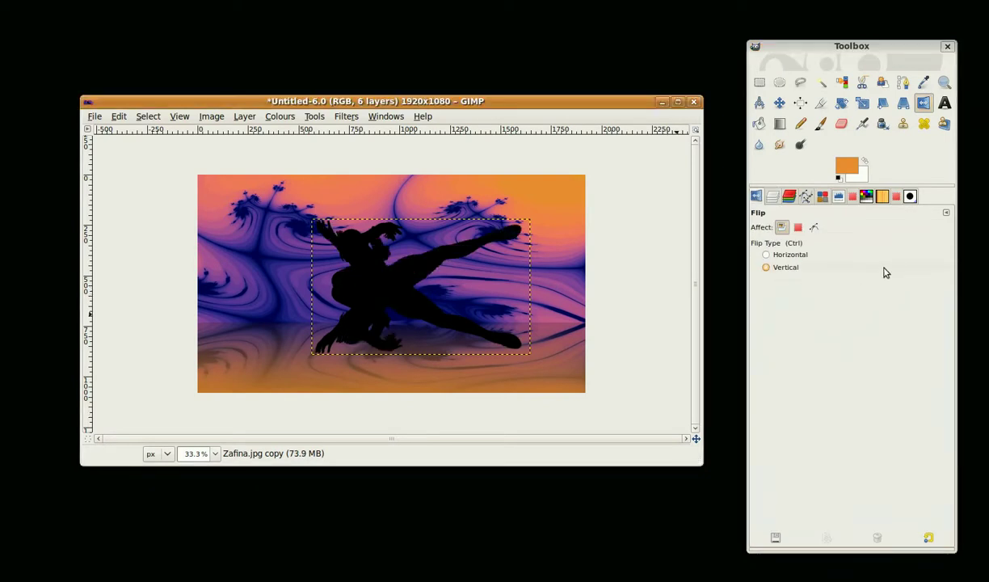
- Turn the Zafina.jpg copy layer's alpha into a selection of the flipped silhouette
left_click(771, 197)
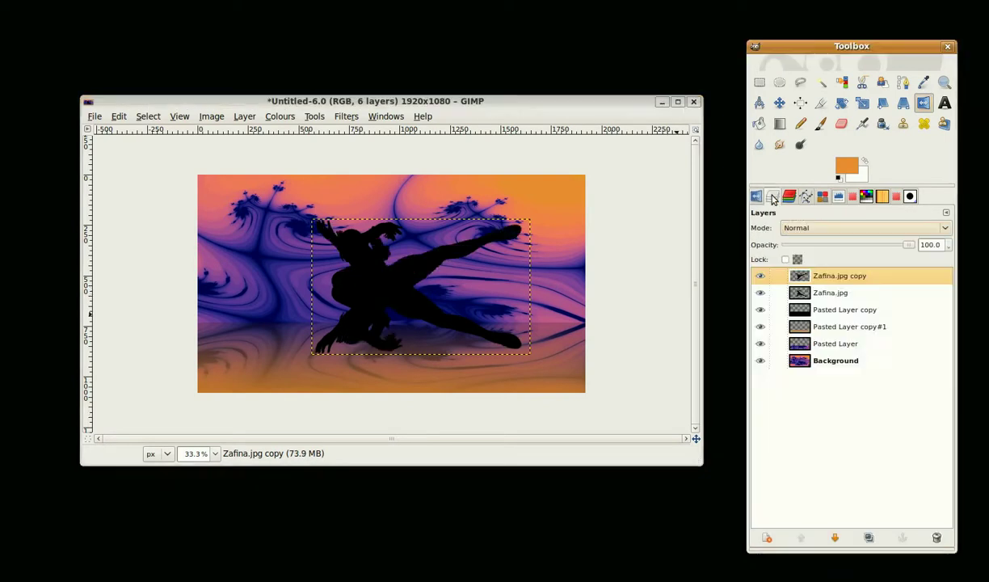
right_click(838, 279)
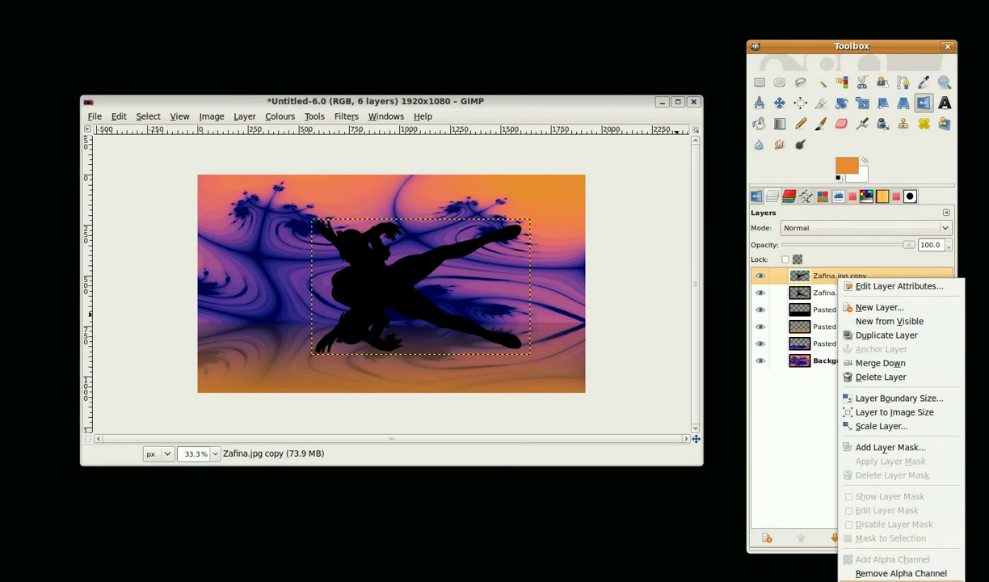
left_click(892, 581)
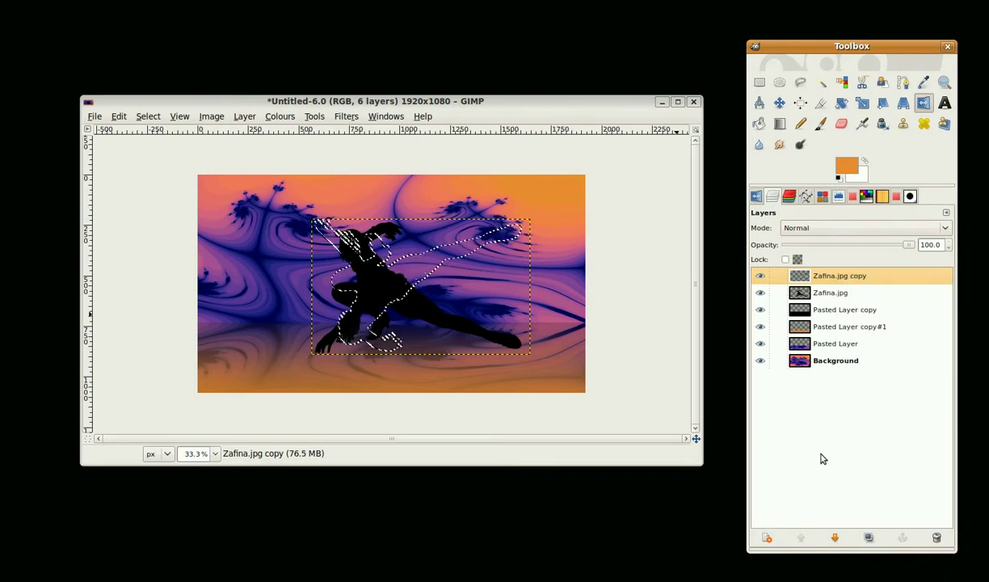
left_click(779, 123)
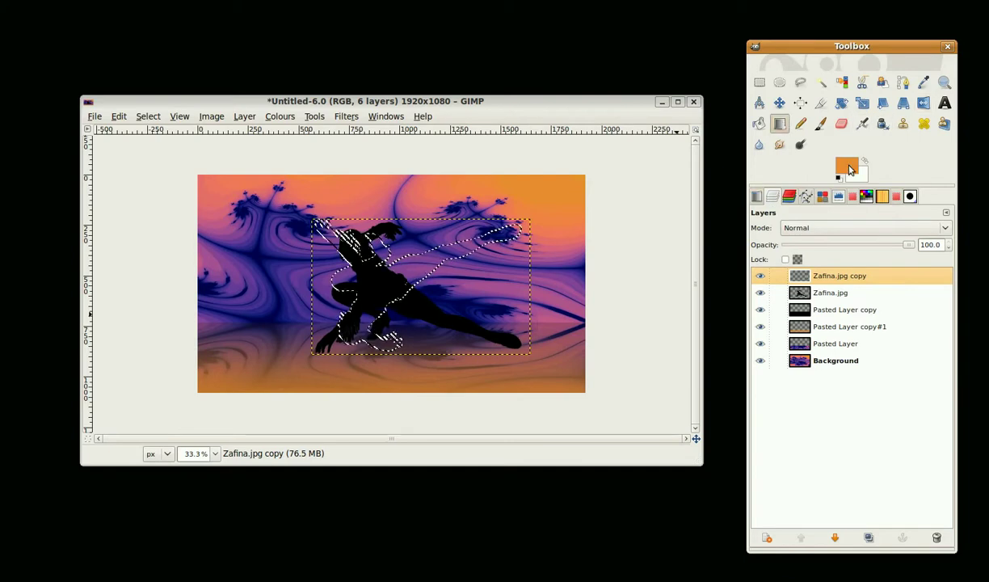
- Set the foreground colour to black
left_click(847, 169)
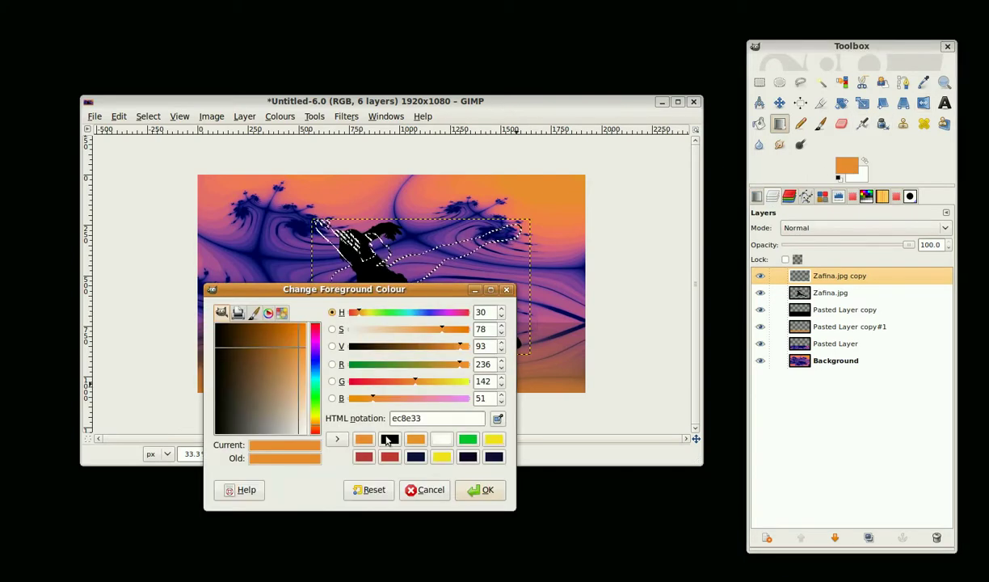
left_click(388, 439)
left_click(481, 491)
- Drag a downward black gradient over the selected flipped copy, then clear the selection
left_click(756, 196)
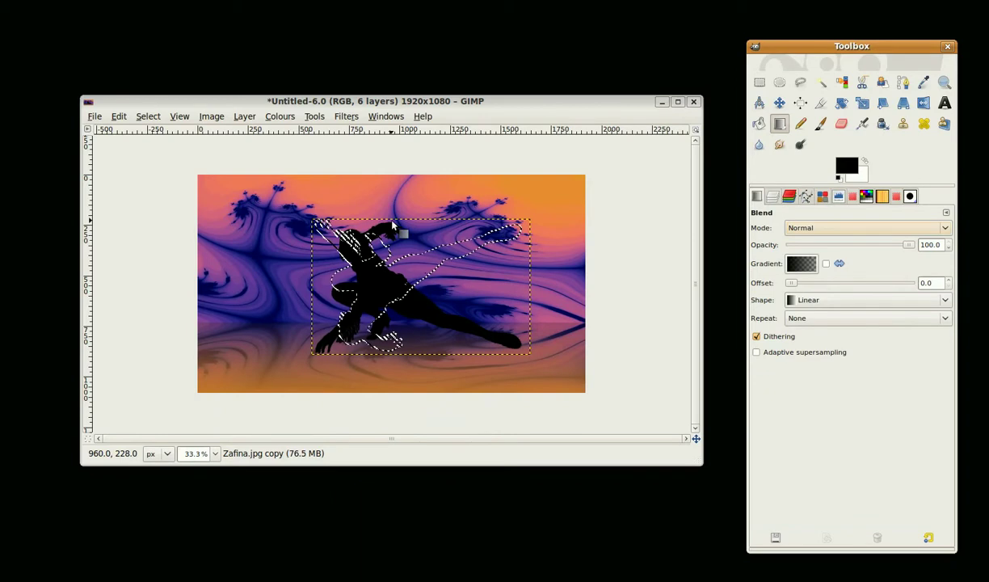
left_click_drag(391, 224, 394, 263)
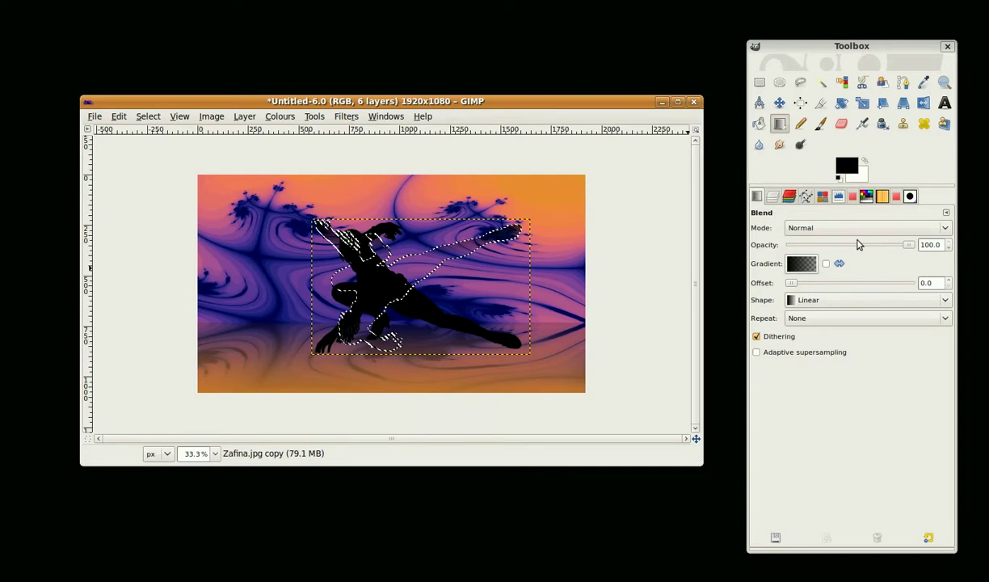
key("ctrl+shift+a")
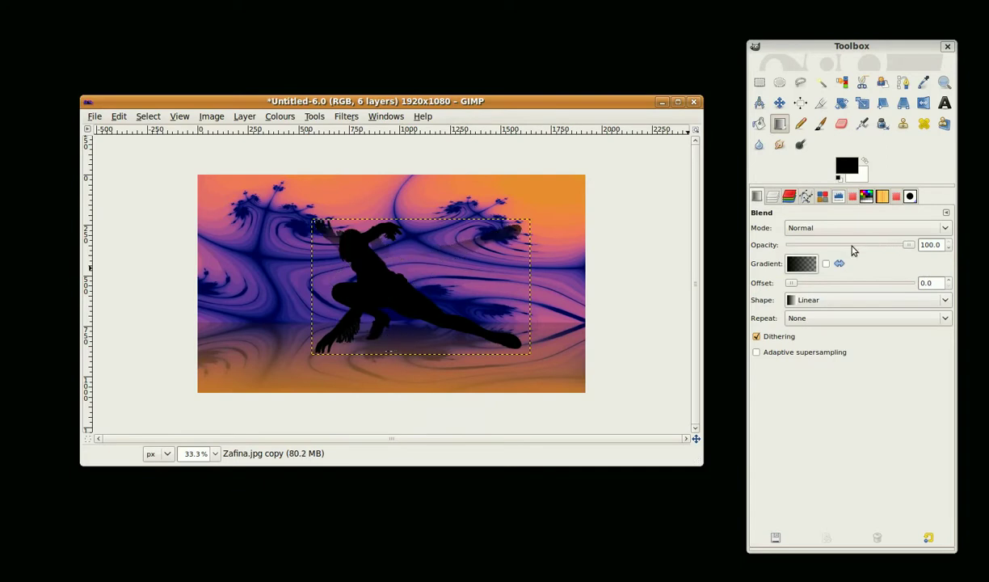
left_click(779, 103)
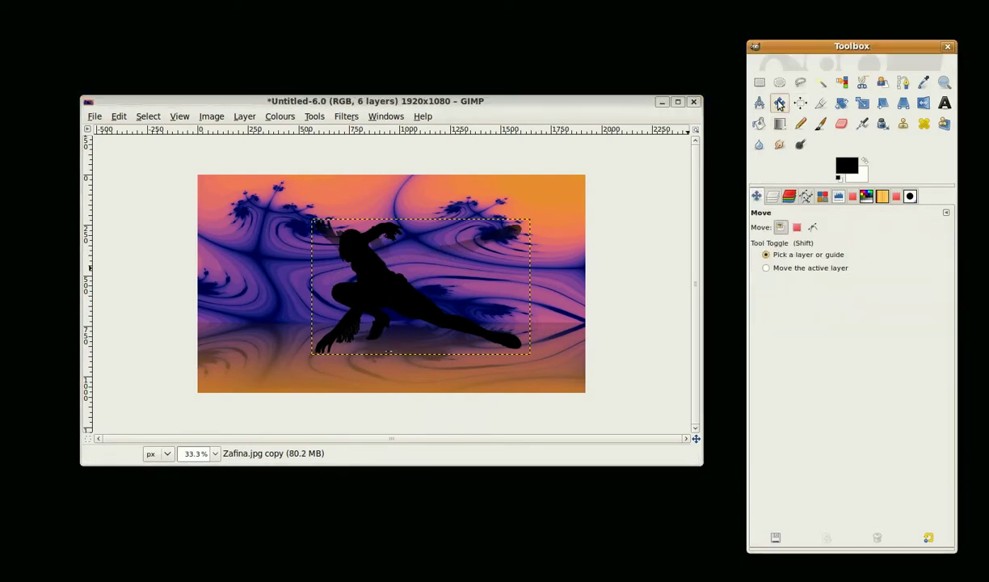
- Move the flipped copy down beneath the dancer's feet and make Background the active layer
left_click_drag(514, 235, 499, 368)
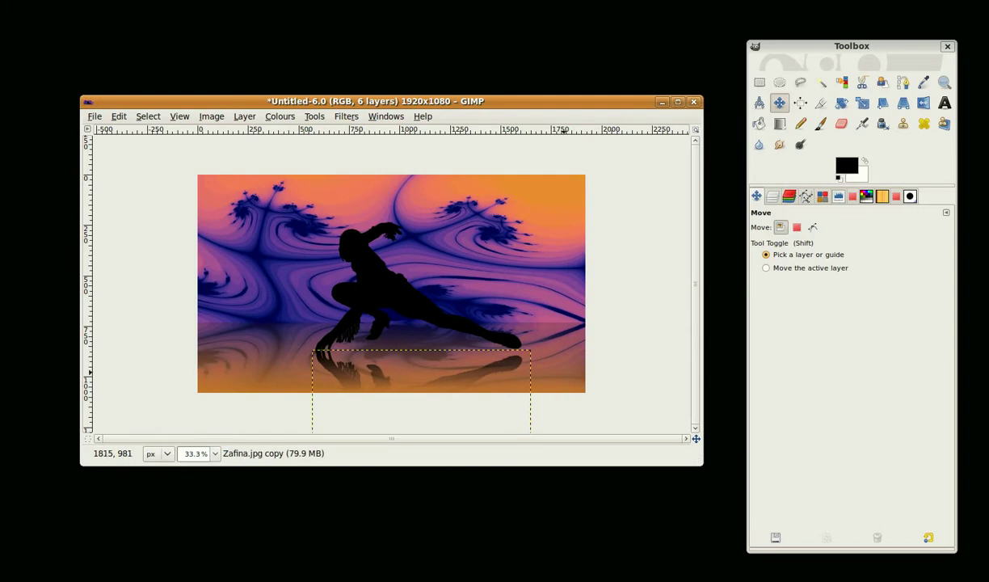
left_click(772, 196)
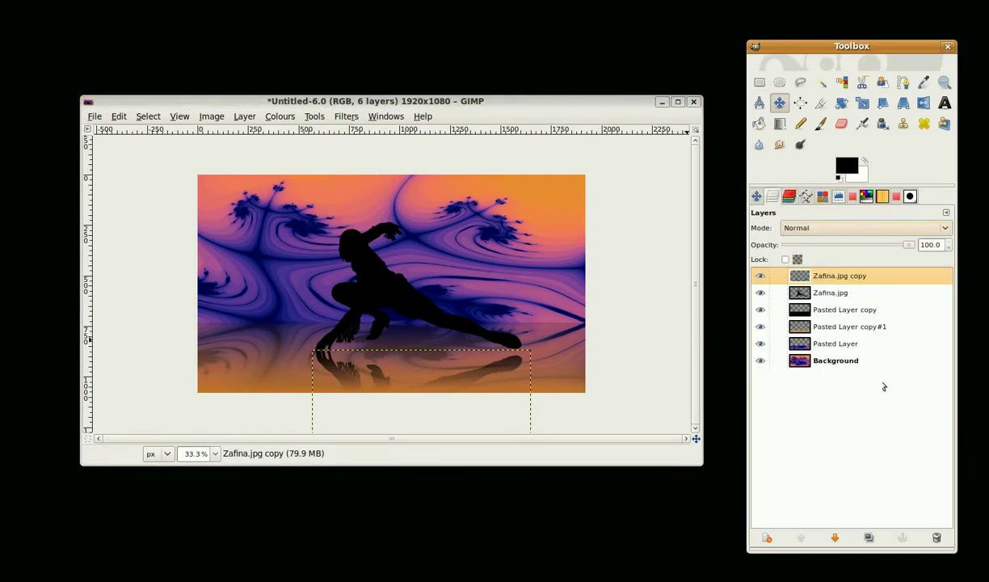
left_click(780, 361)
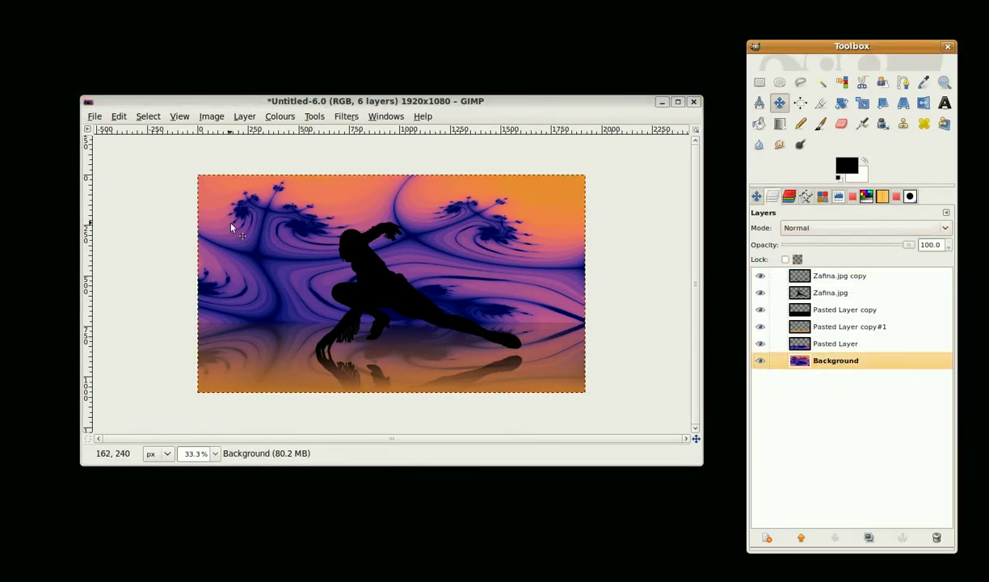
- Autocrop the image, then flatten all six layers into a single Background layer
left_click(139, 118)
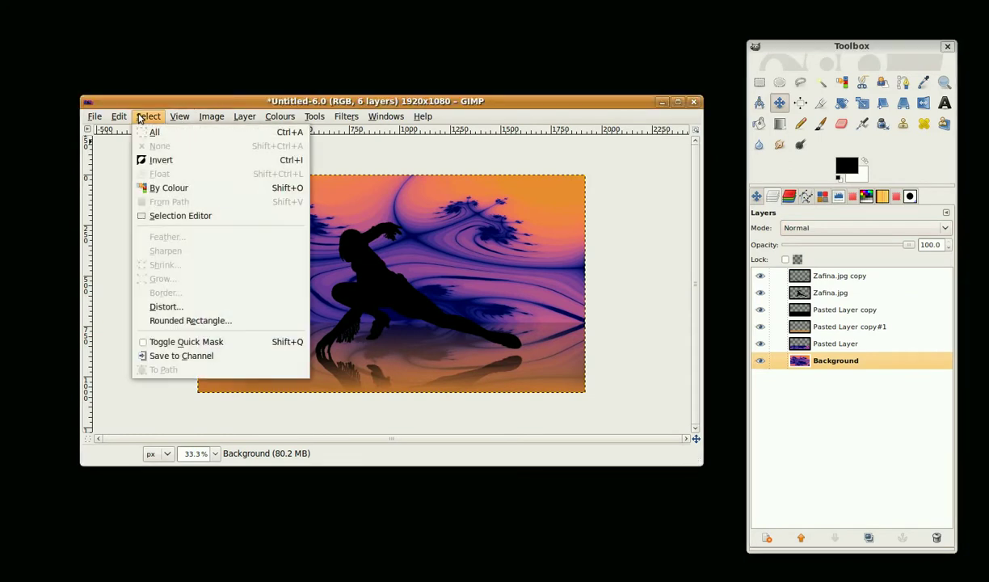
mouse_move(179, 116)
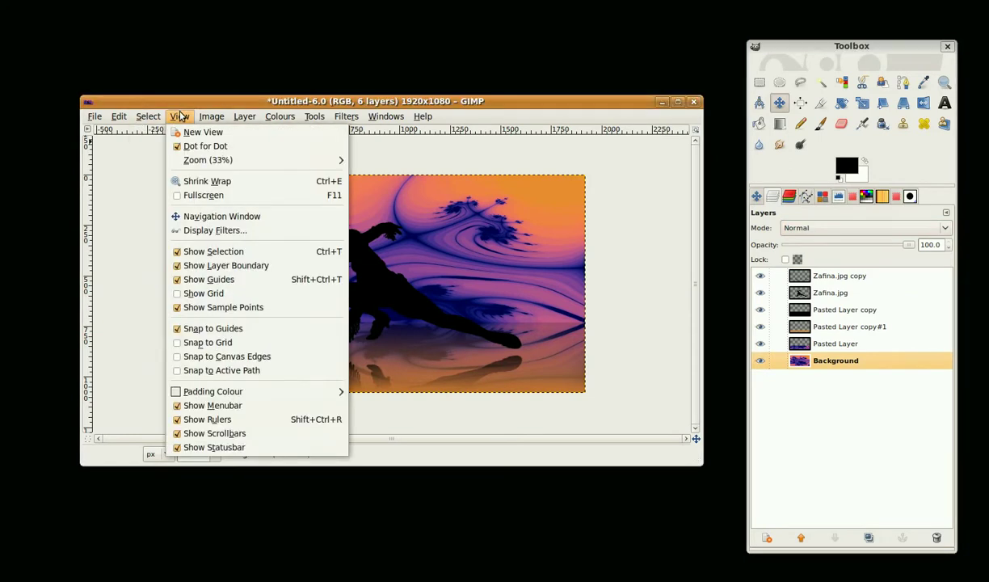
mouse_move(211, 117)
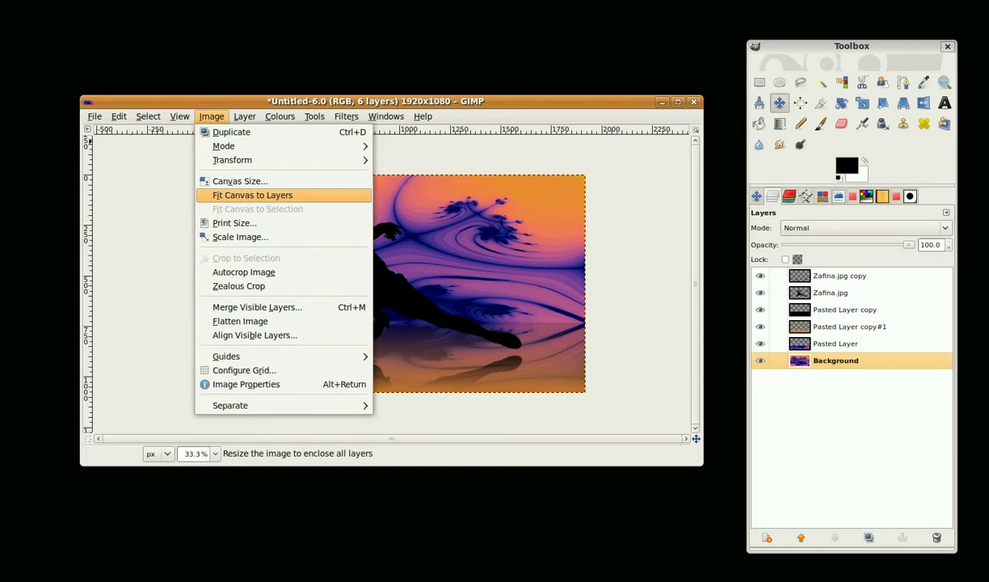
left_click(232, 273)
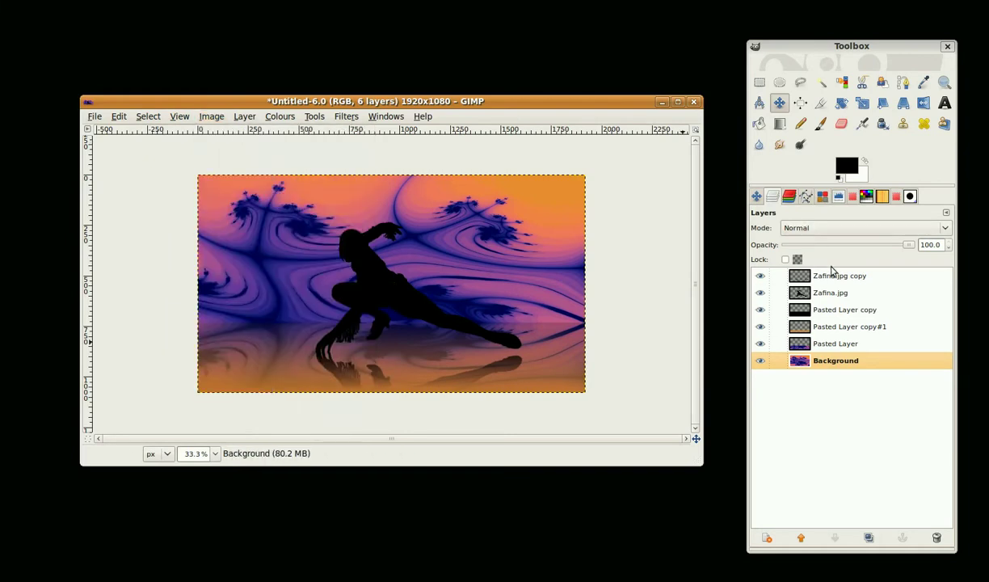
right_click(834, 276)
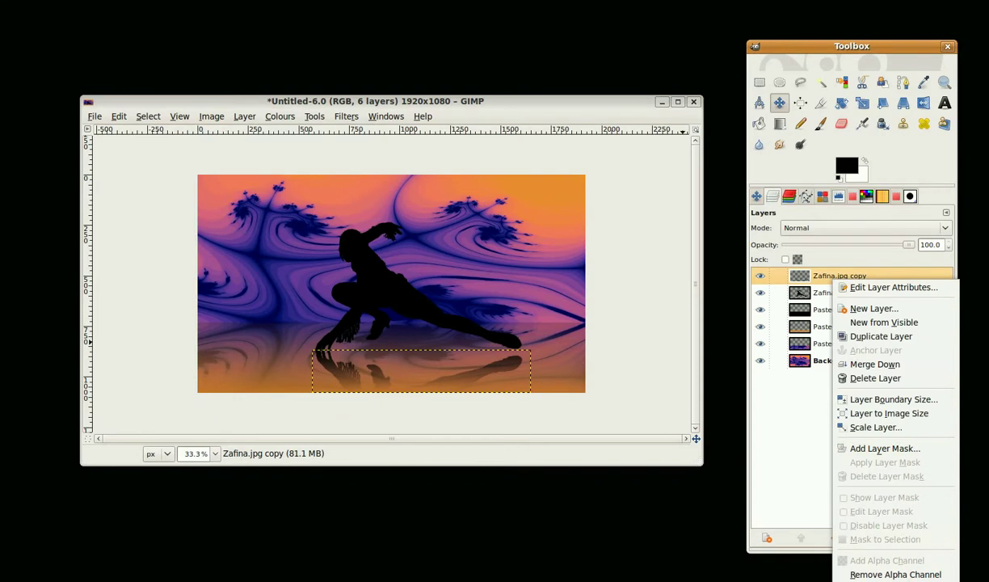
left_click(888, 580)
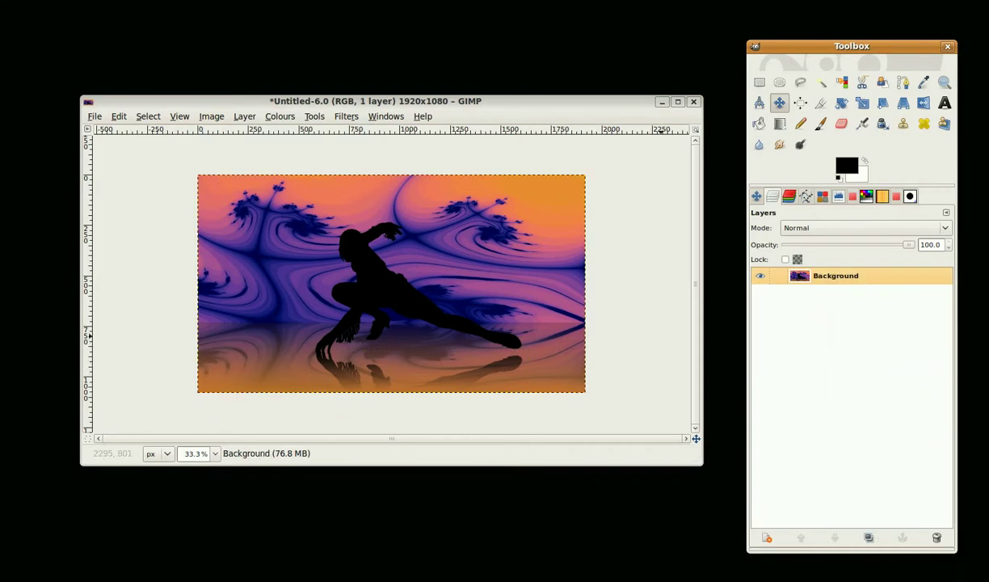